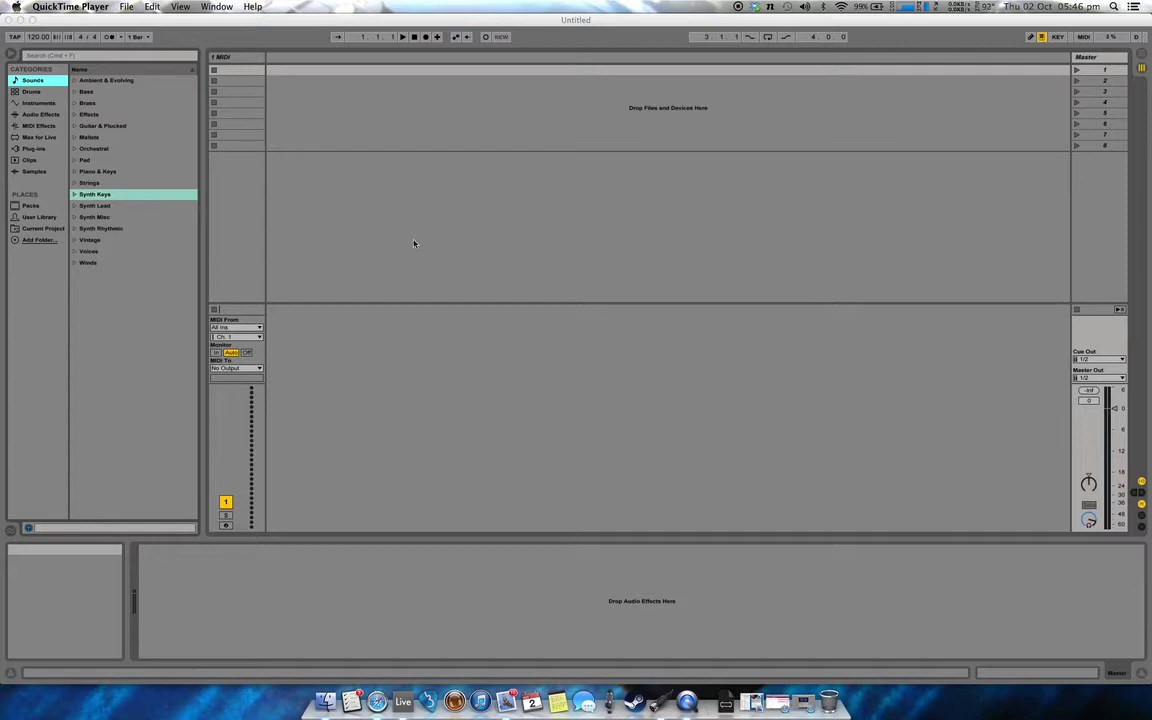
Step: Check the MIDI port settings in Ableton Live's Preferences, then close them
{"action": "left_click", "coordinate": [326, 218]}
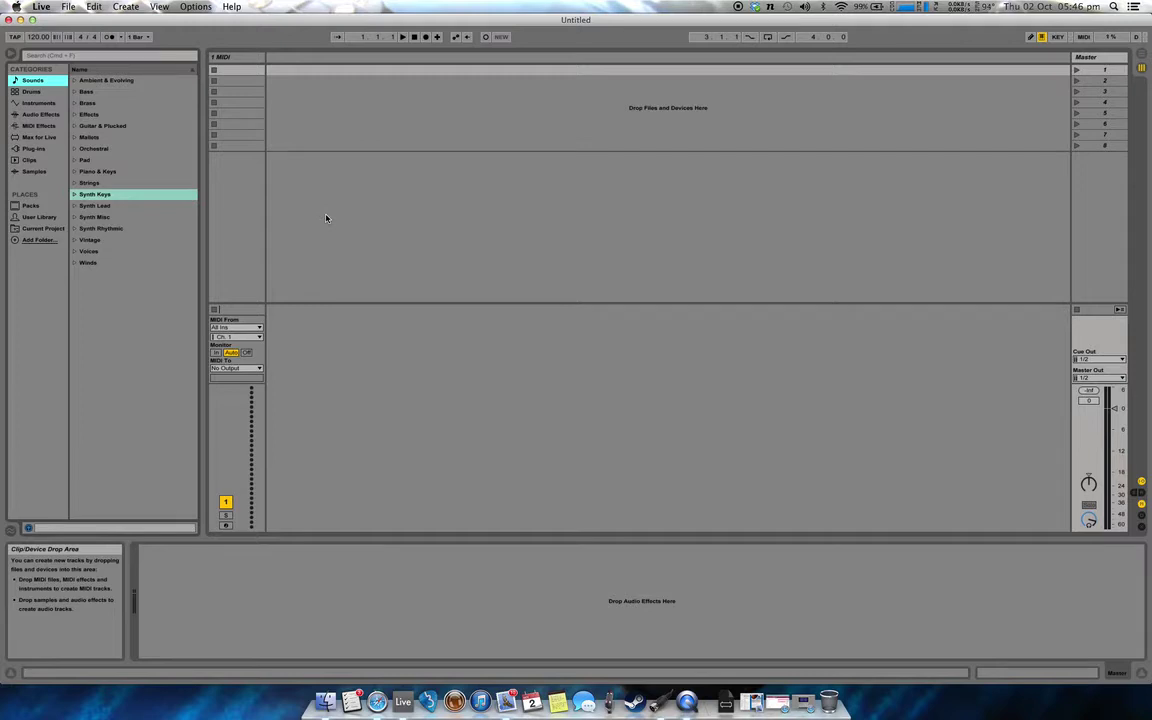
{"action": "key", "text": "super+comma"}
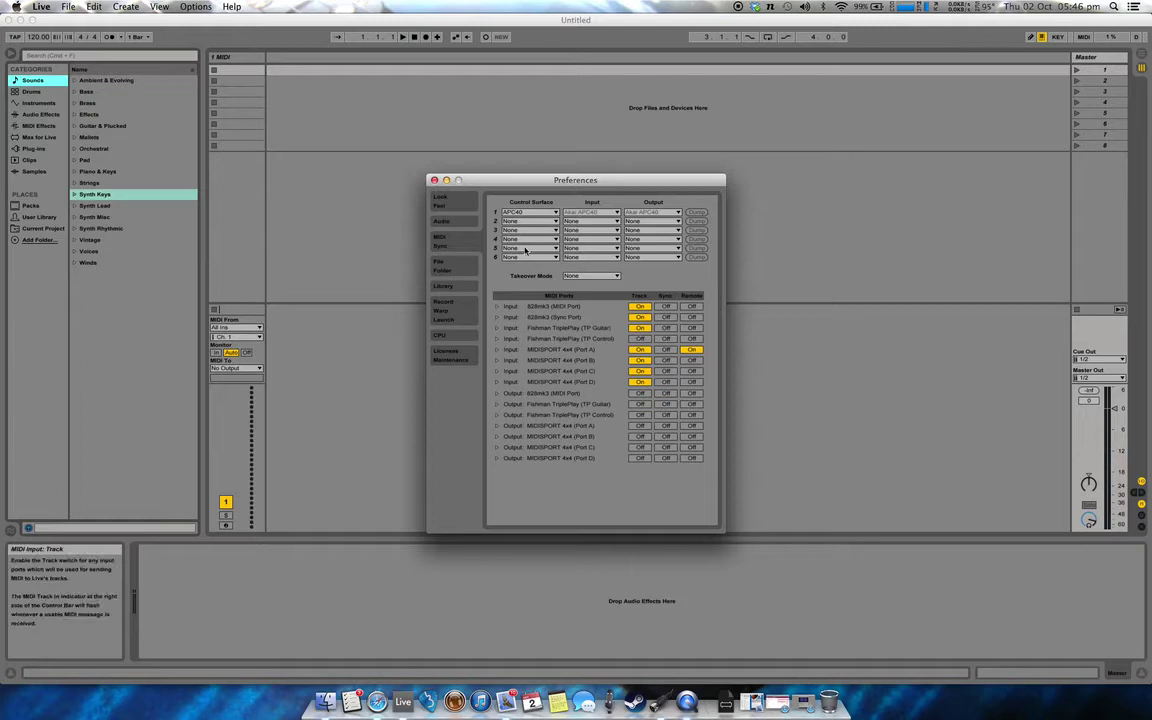
{"action": "left_click", "coordinate": [434, 181]}
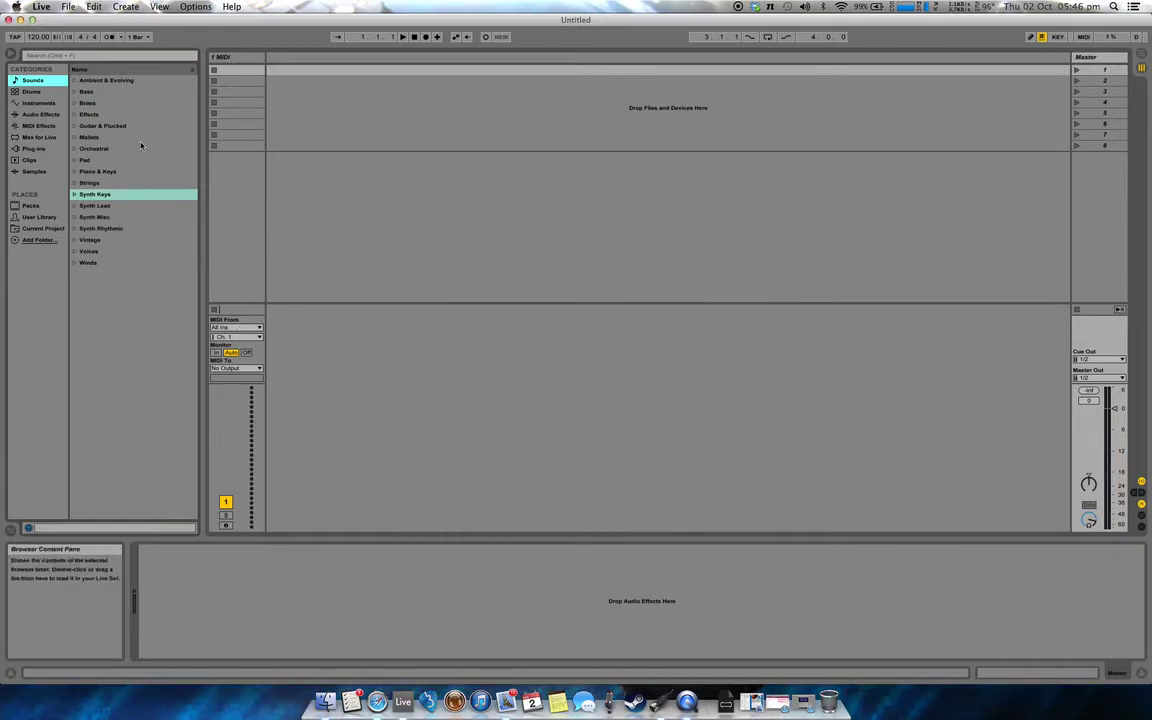
Step: Load the TriplePlay VST from the Plug-ins browser onto the MIDI track
{"action": "left_click", "coordinate": [30, 148]}
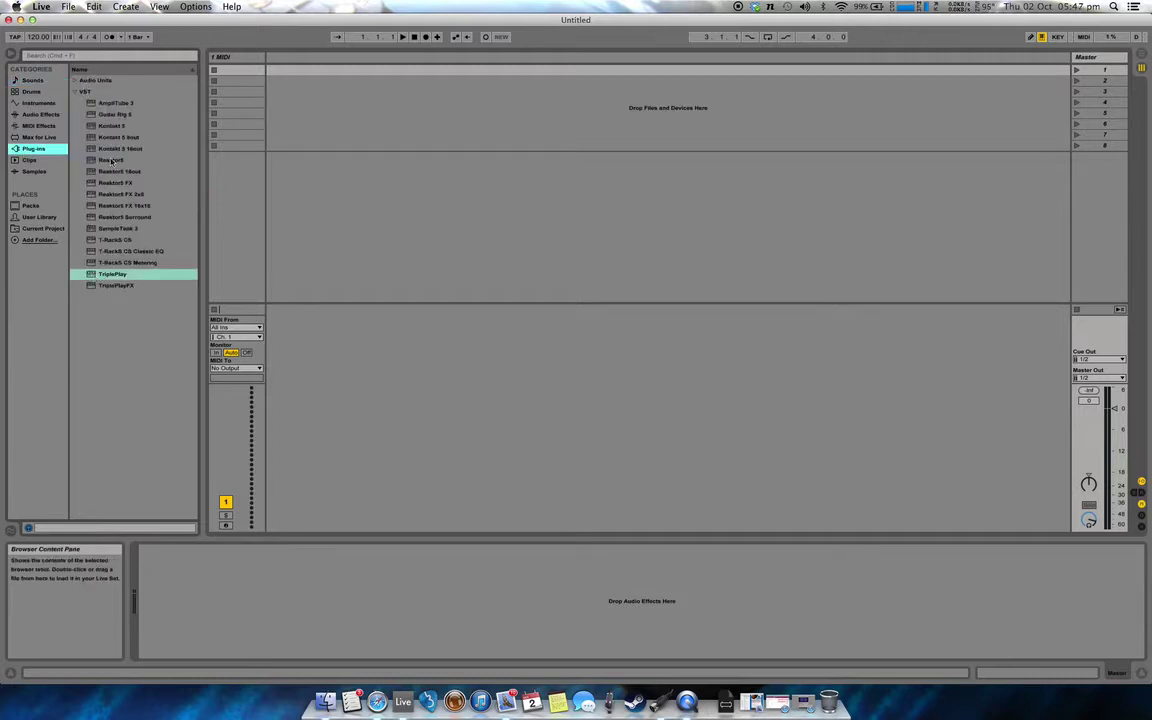
{"action": "left_click", "coordinate": [95, 275]}
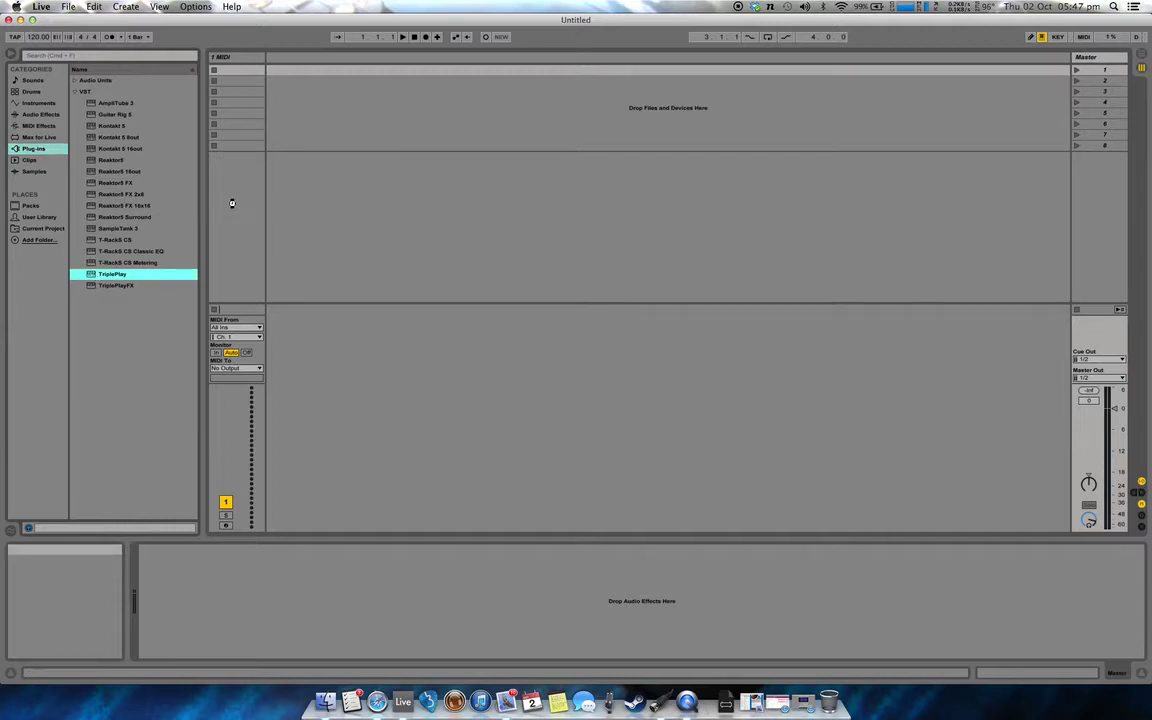
{"action": "left_click_drag", "start_coordinate": [232, 203], "coordinate": [210, 185]}
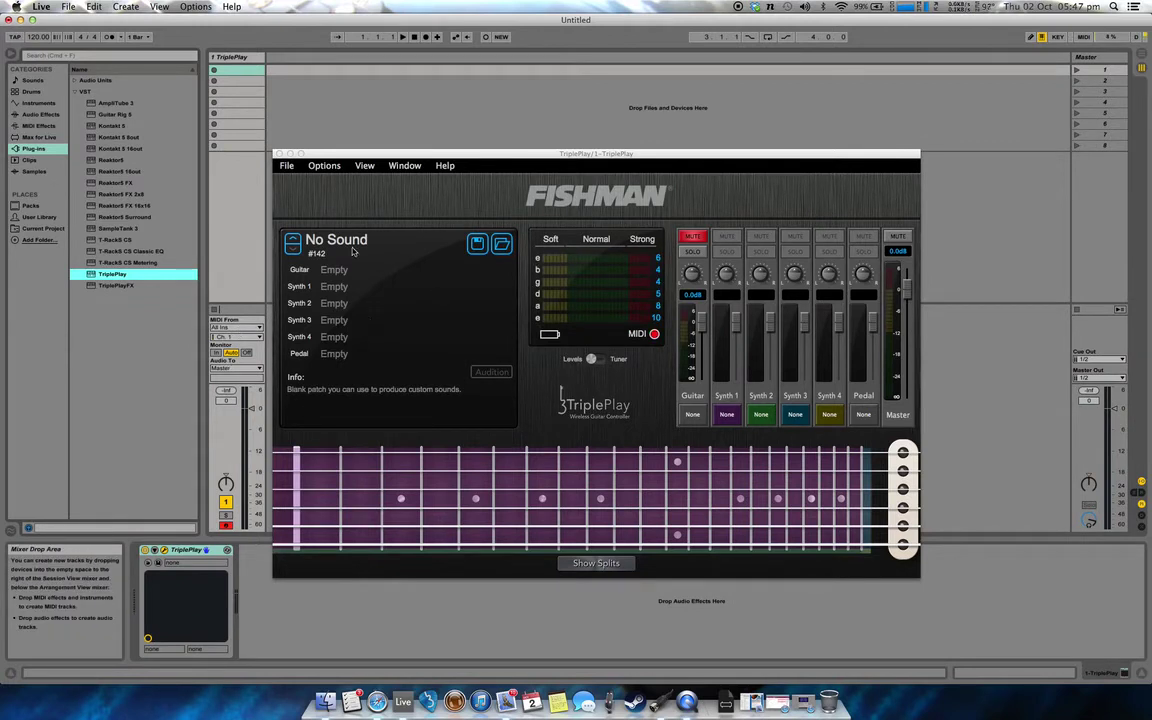
{"action": "left_click", "coordinate": [405, 166]}
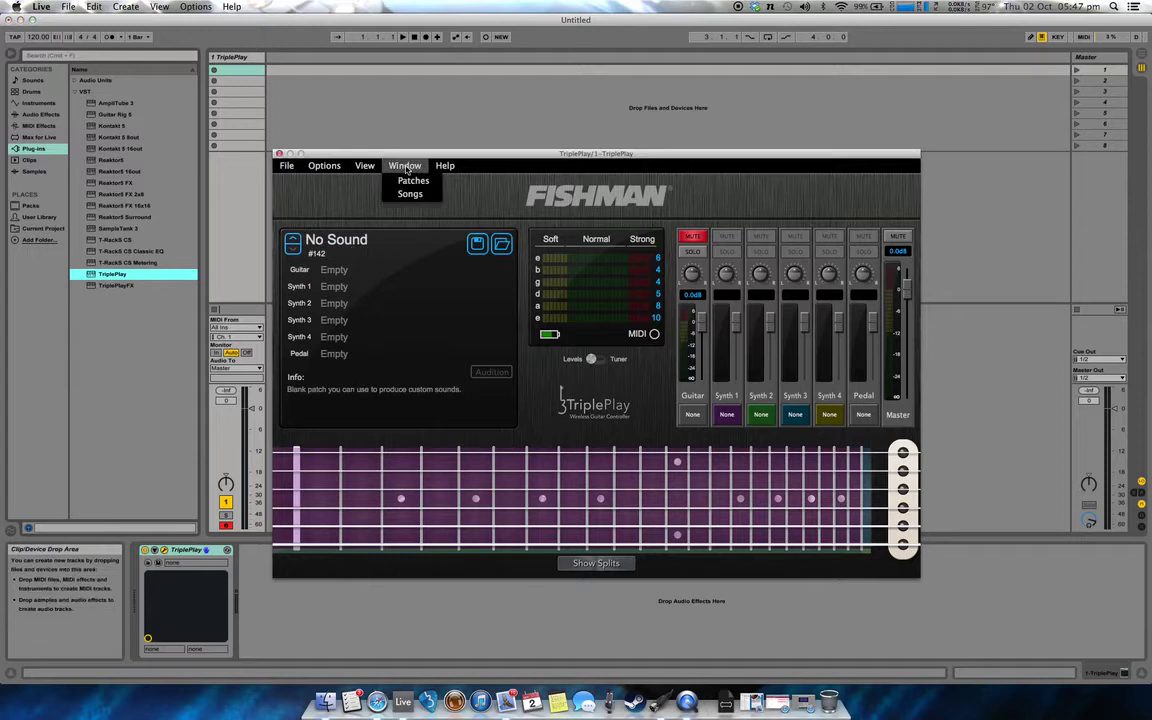
Step: Load factory patch 139 Synth Guitar Lead and bring up its Synth 1 Kontakt 5 instrument
{"action": "left_click", "coordinate": [413, 180]}
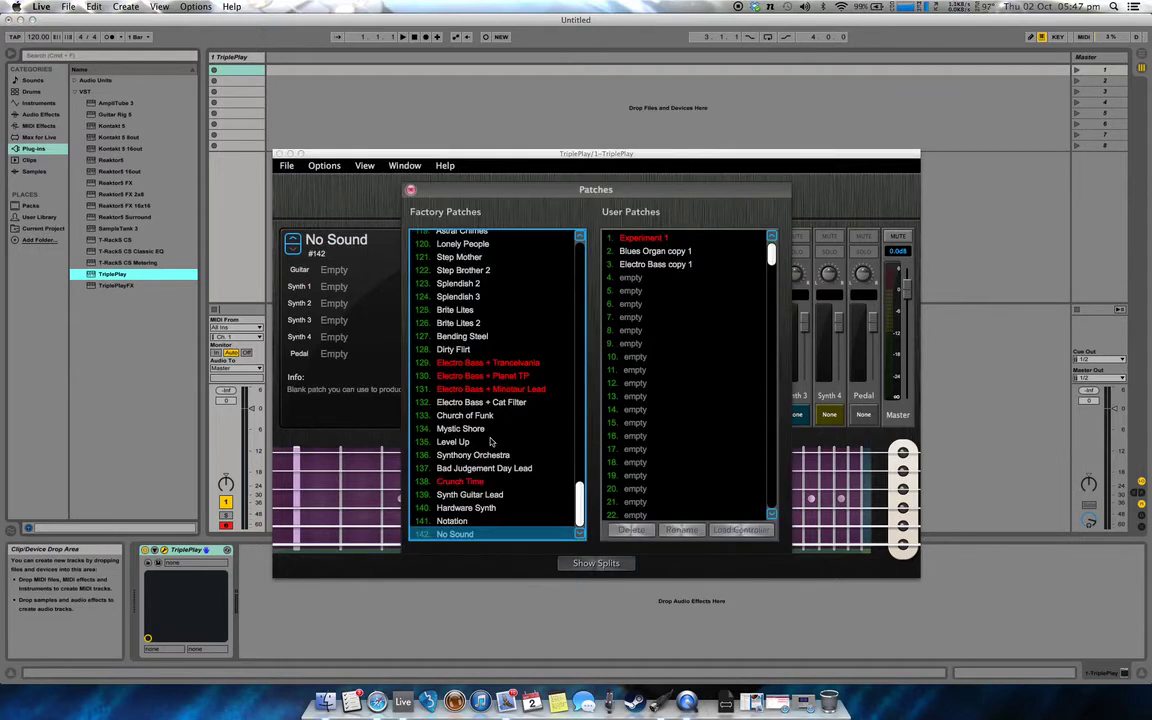
{"action": "scroll", "coordinate": [490, 441], "scroll_direction": "up", "scroll_amount": 3}
{"action": "scroll", "coordinate": [487, 460], "scroll_direction": "down", "scroll_amount": 3}
{"action": "left_click", "coordinate": [480, 494]}
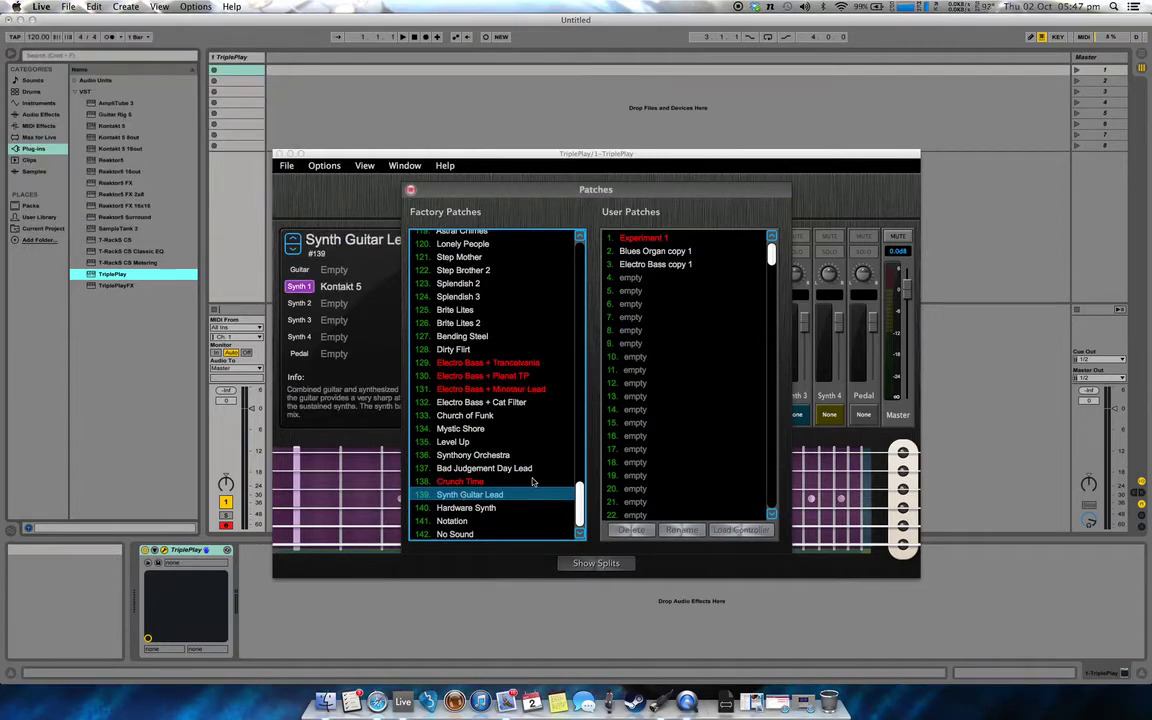
{"action": "left_click", "coordinate": [410, 190]}
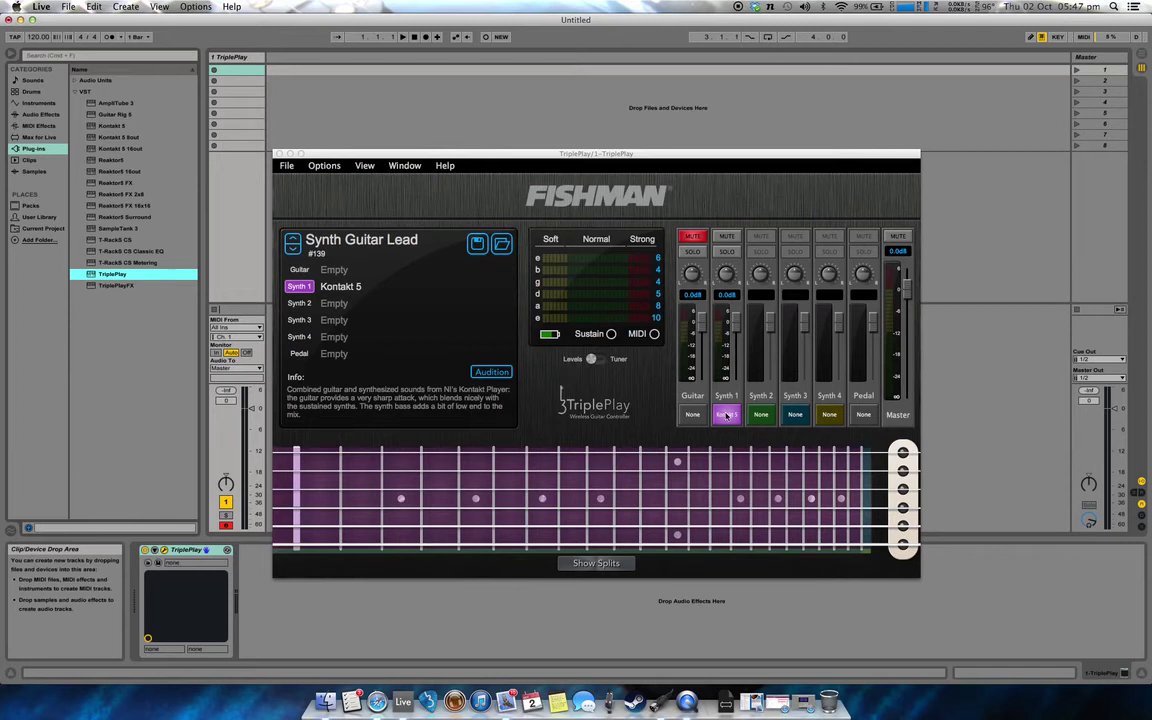
{"action": "left_click", "coordinate": [726, 418]}
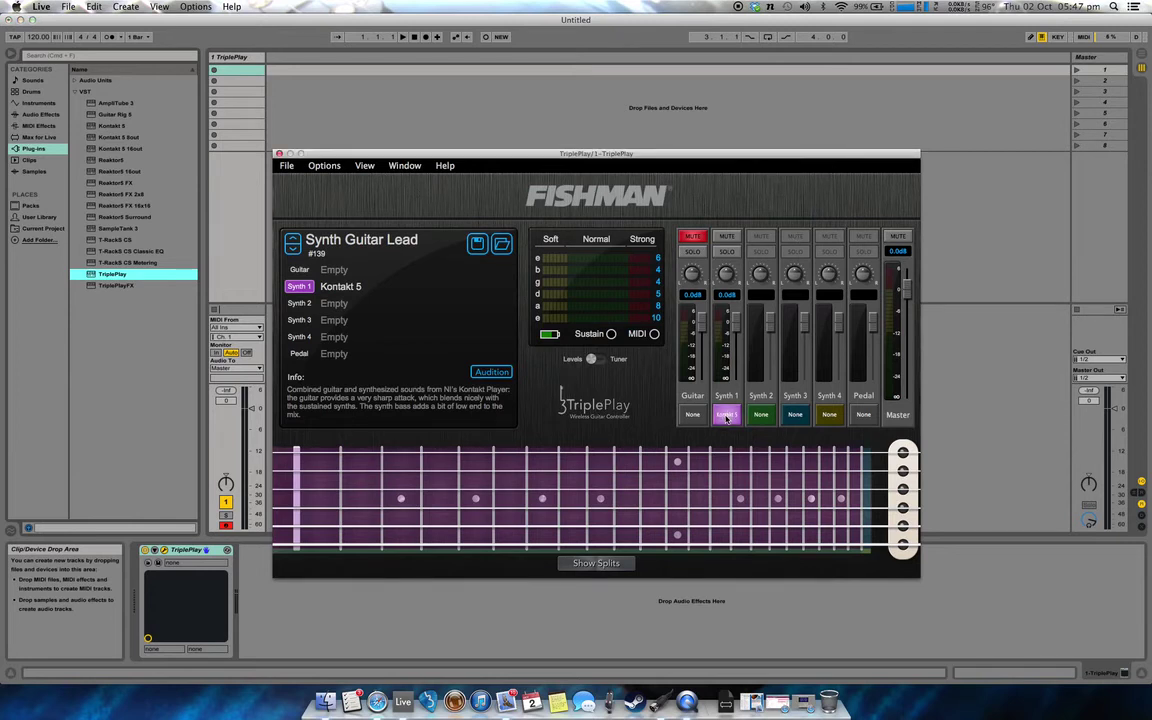
{"action": "left_click", "coordinate": [726, 418]}
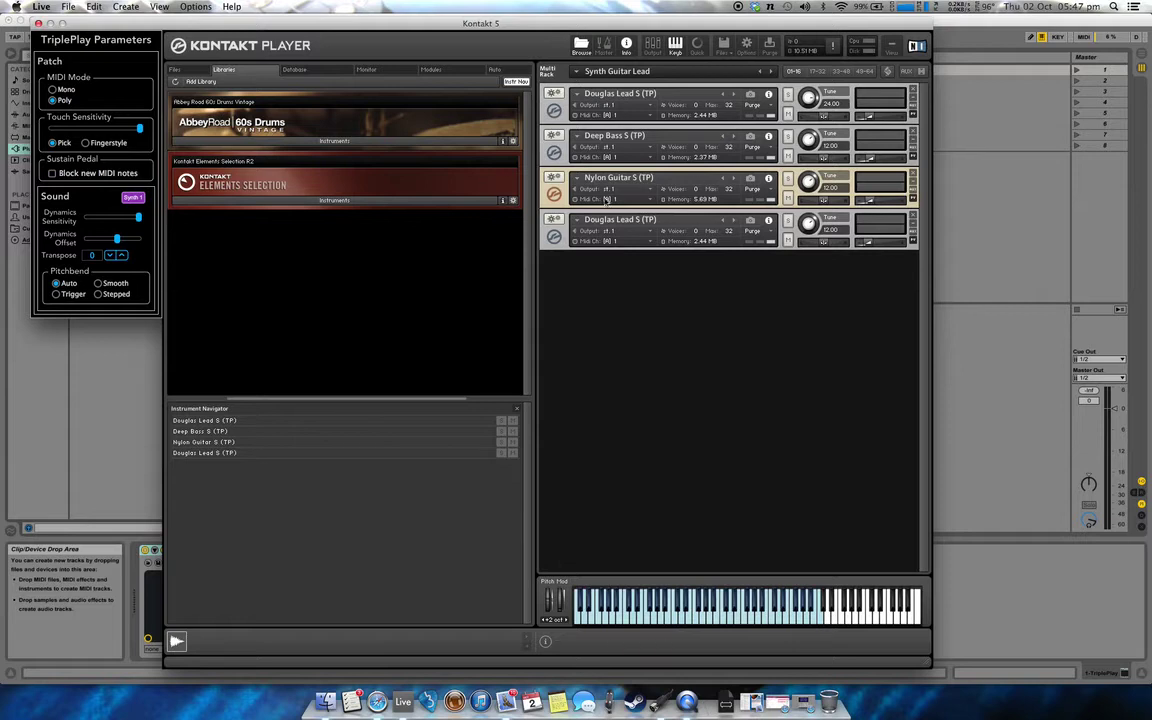
Step: Browse Elements Selection > Orchestral > 1 - VSL Strings in Kontakt, then close Kontakt Player
{"action": "left_click", "coordinate": [334, 200]}
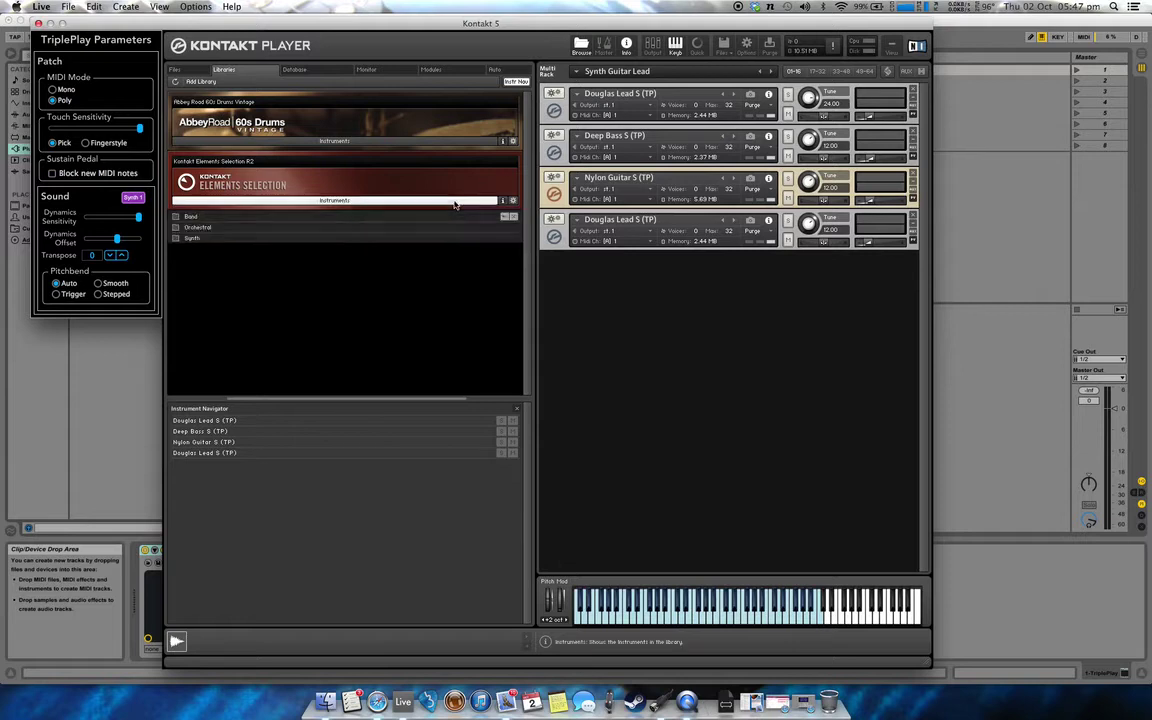
{"action": "left_click", "coordinate": [220, 229]}
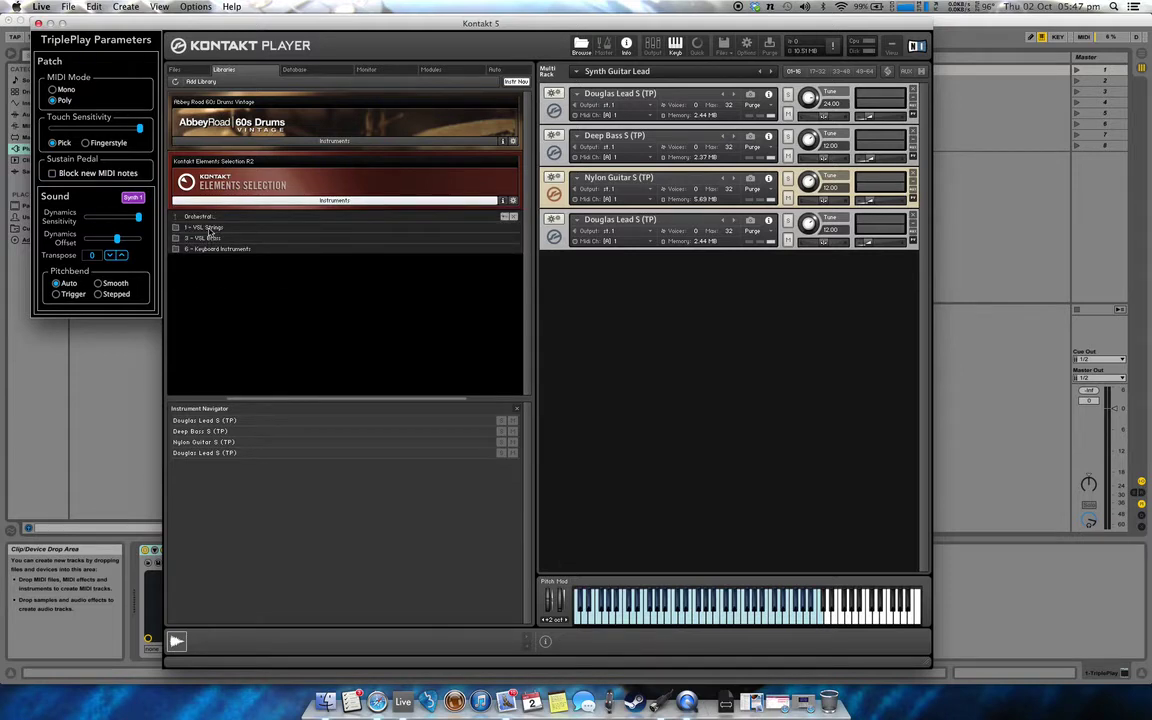
{"action": "left_click", "coordinate": [210, 229]}
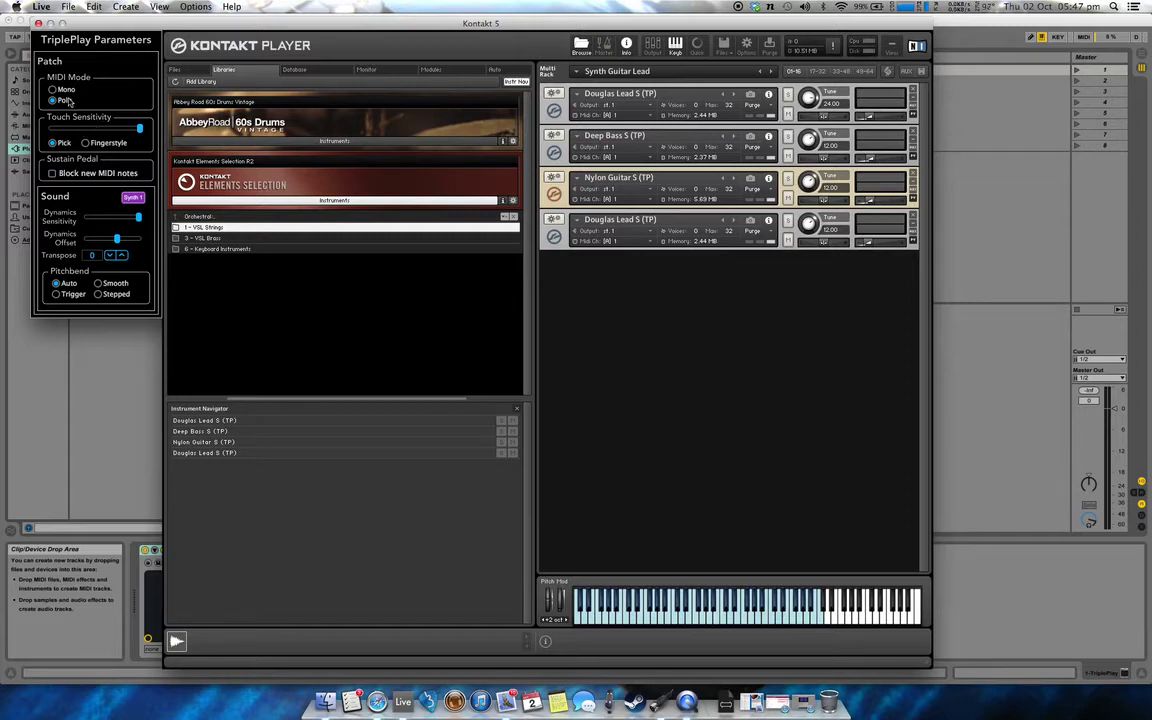
{"action": "left_click", "coordinate": [38, 22]}
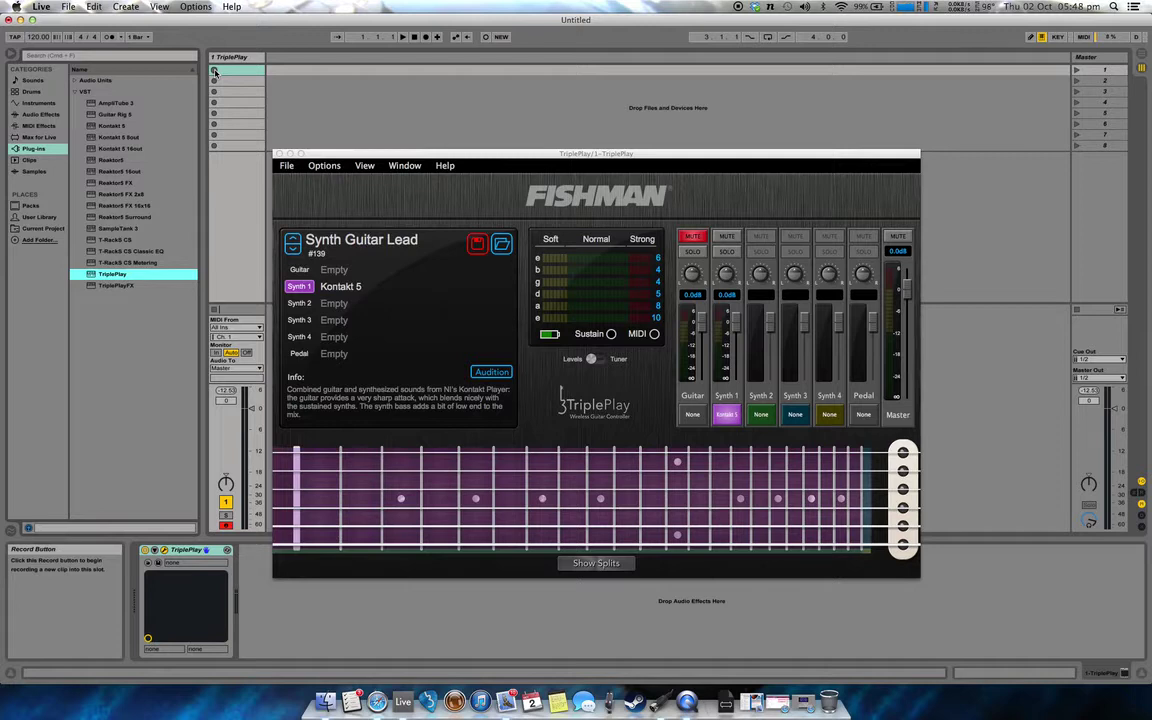
Step: Record a count-in MIDI clip into the TriplePlay track's first slot, inspect its notes, return to devices
{"action": "left_click", "coordinate": [121, 37]}
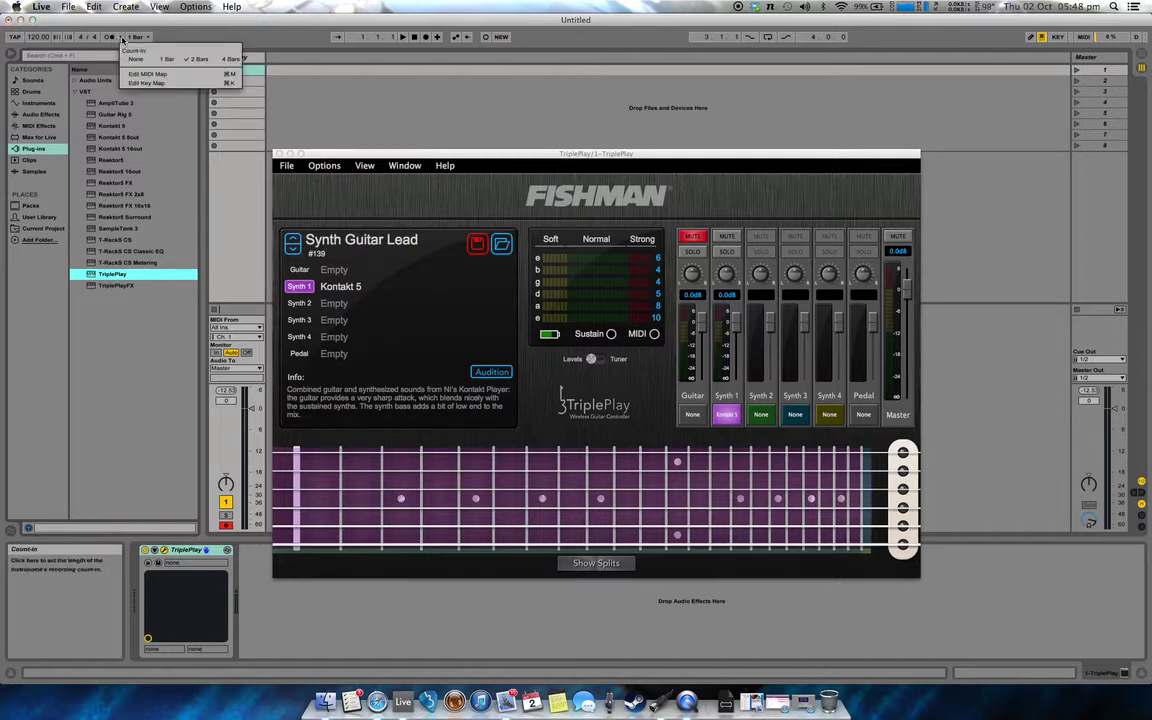
{"action": "left_click", "coordinate": [131, 59]}
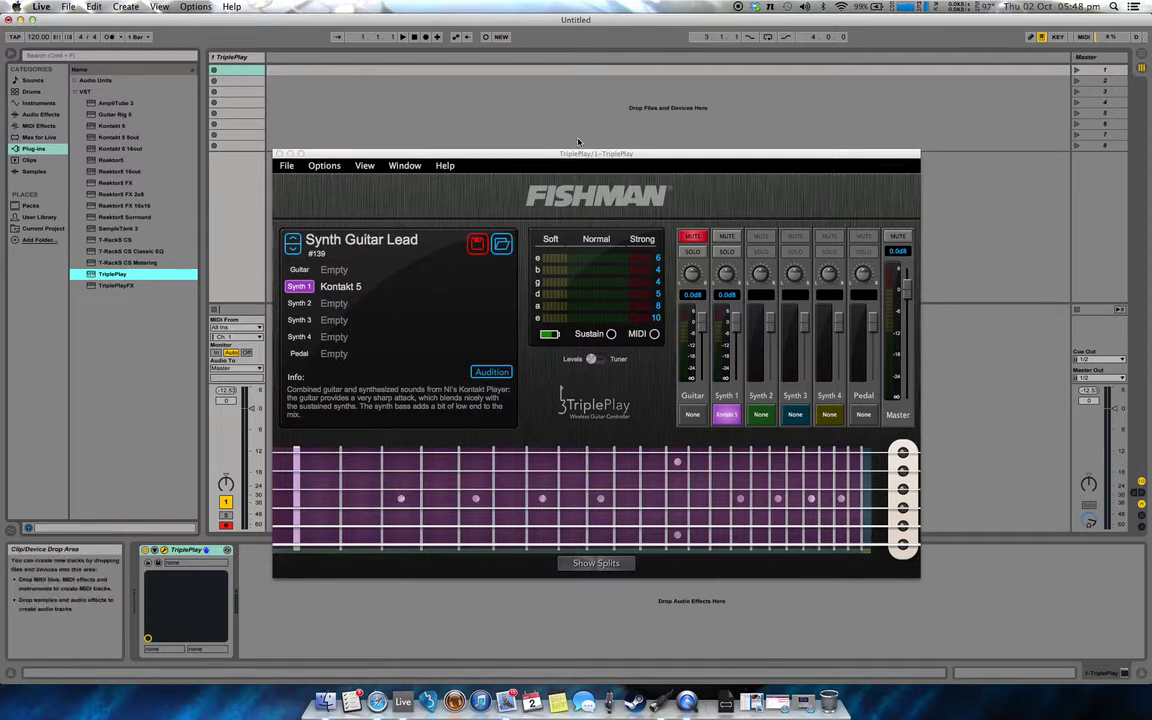
{"action": "left_click", "coordinate": [214, 71]}
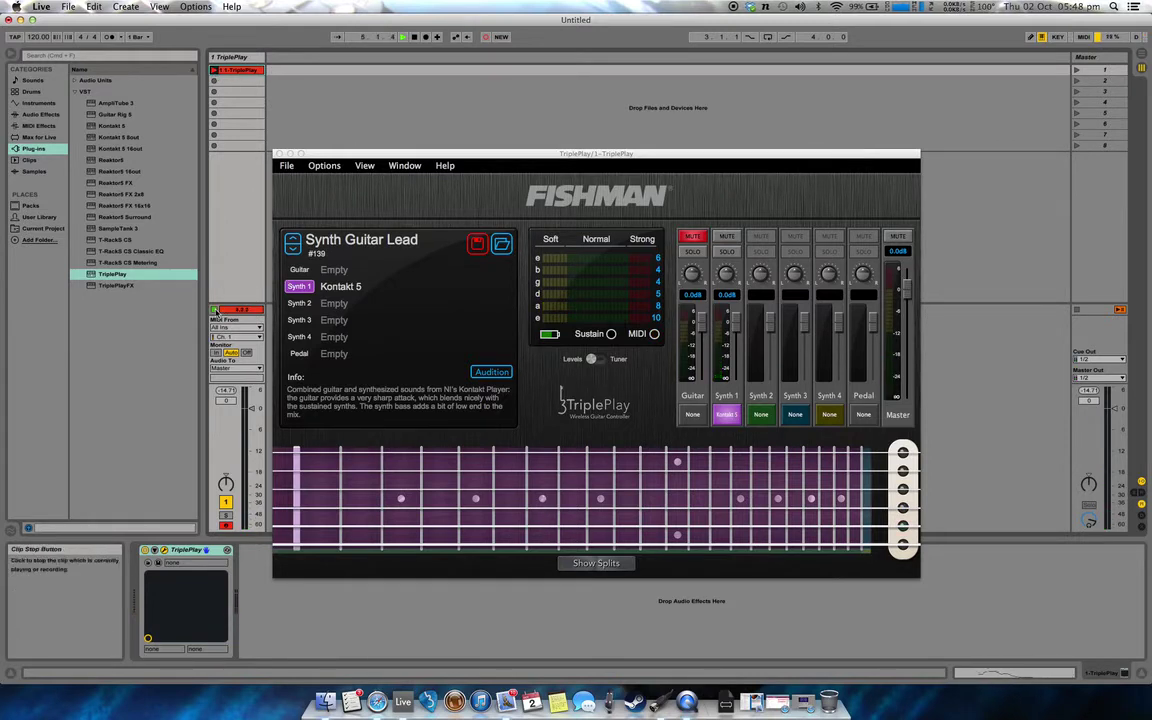
{"action": "left_click", "coordinate": [414, 37]}
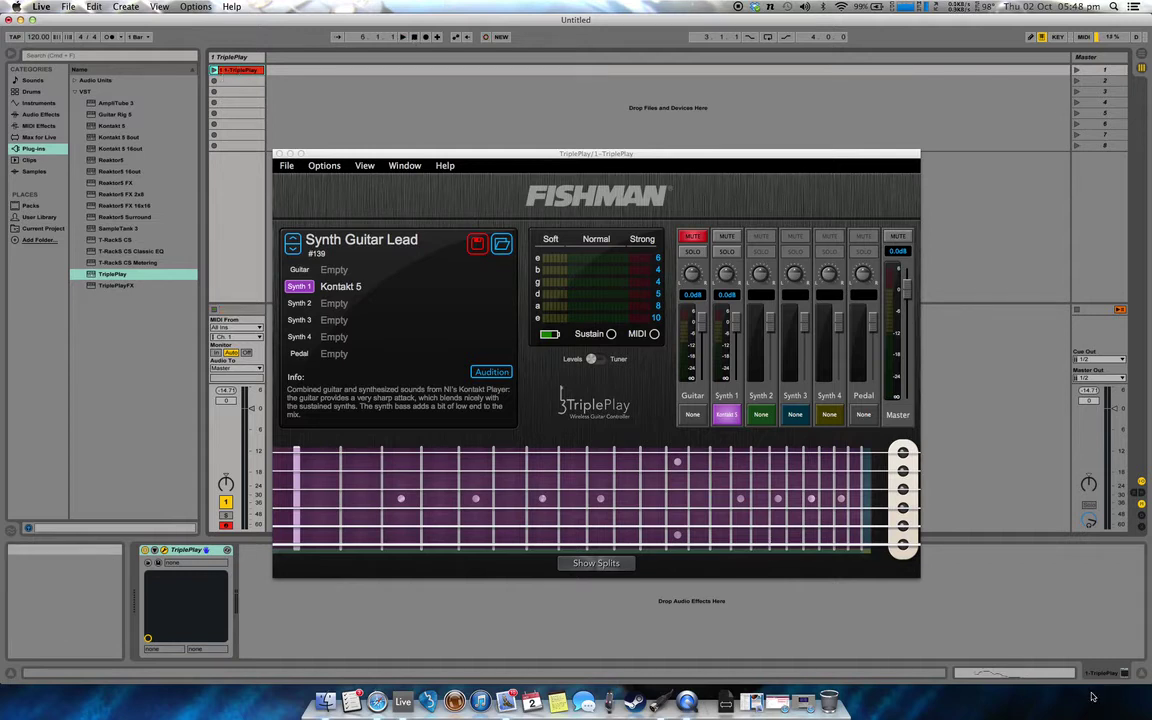
{"action": "left_click", "coordinate": [990, 675]}
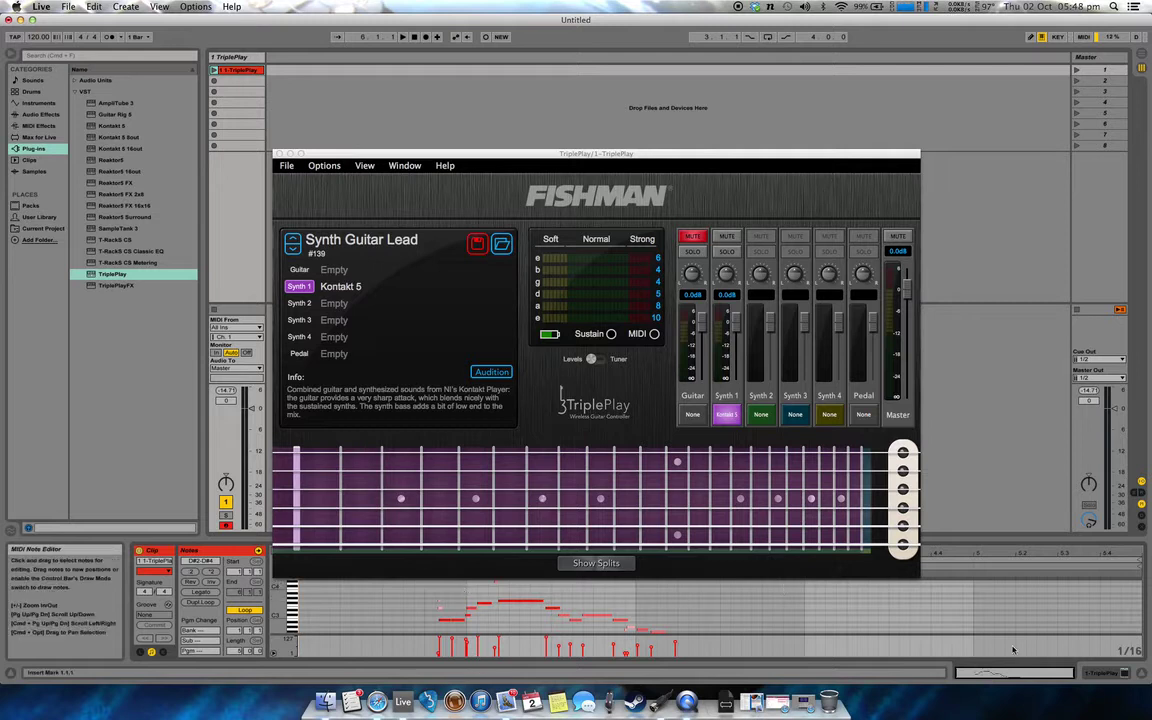
{"action": "left_click", "coordinate": [1124, 676]}
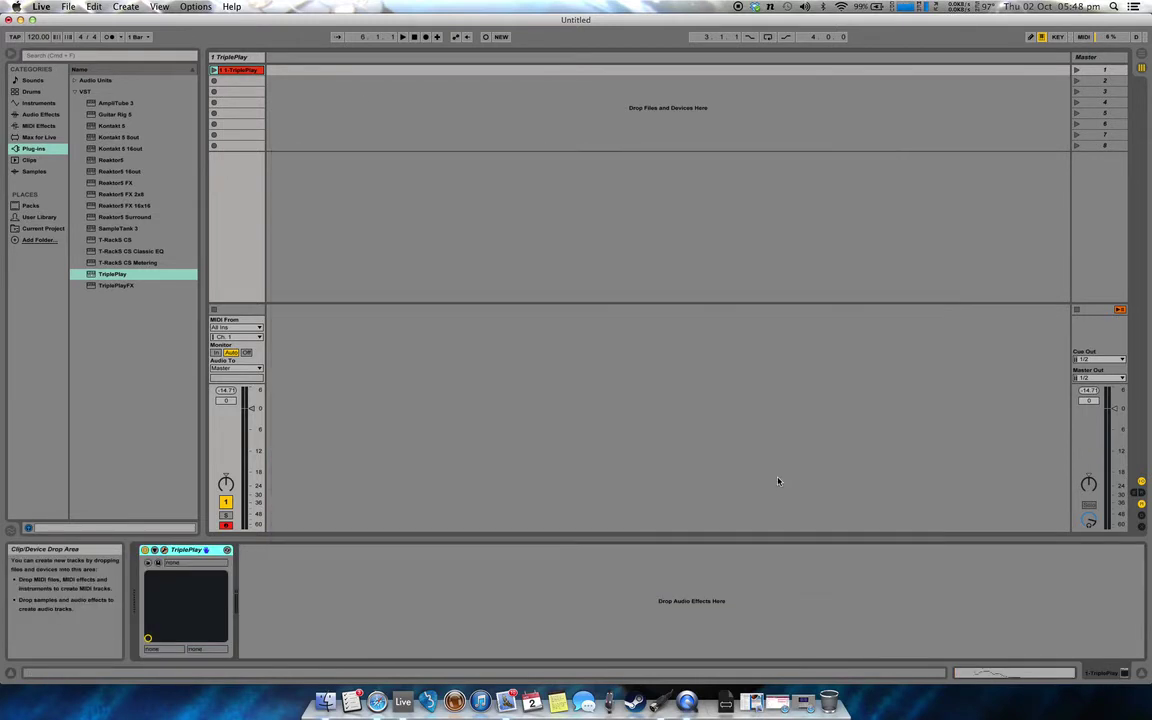
Step: Close the TriplePlay plug-in window and reopen it with the device's Plug-in Edit button
{"action": "left_click", "coordinate": [284, 154]}
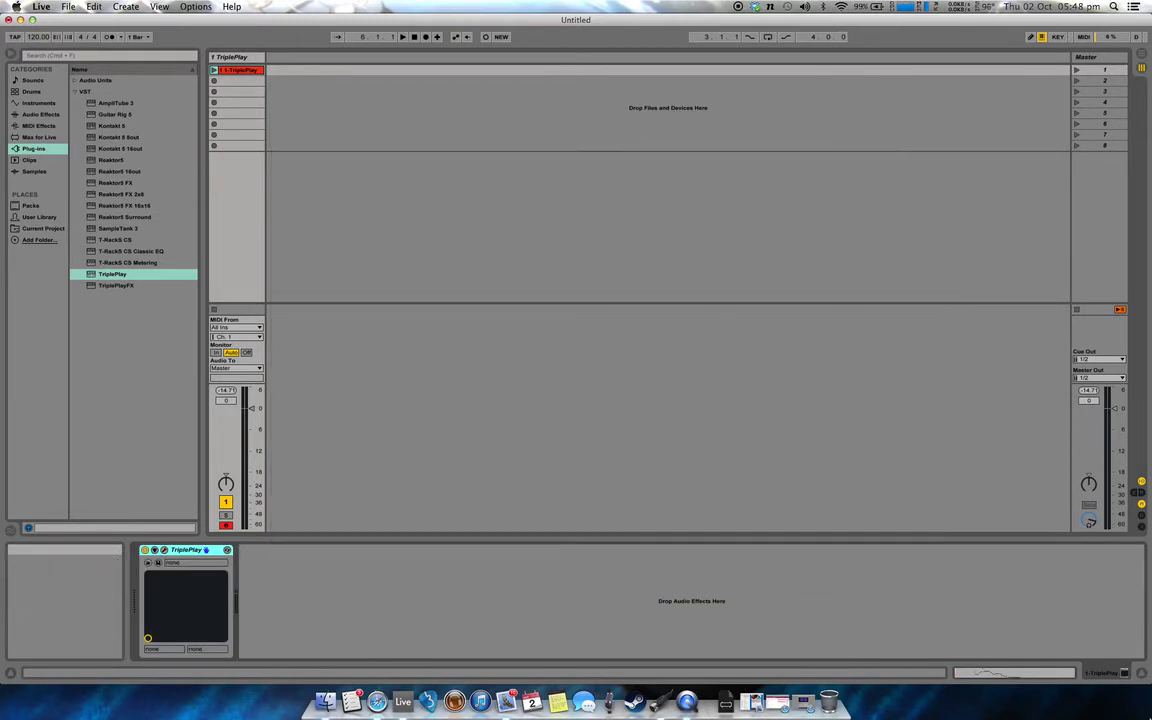
{"action": "left_click", "coordinate": [164, 551]}
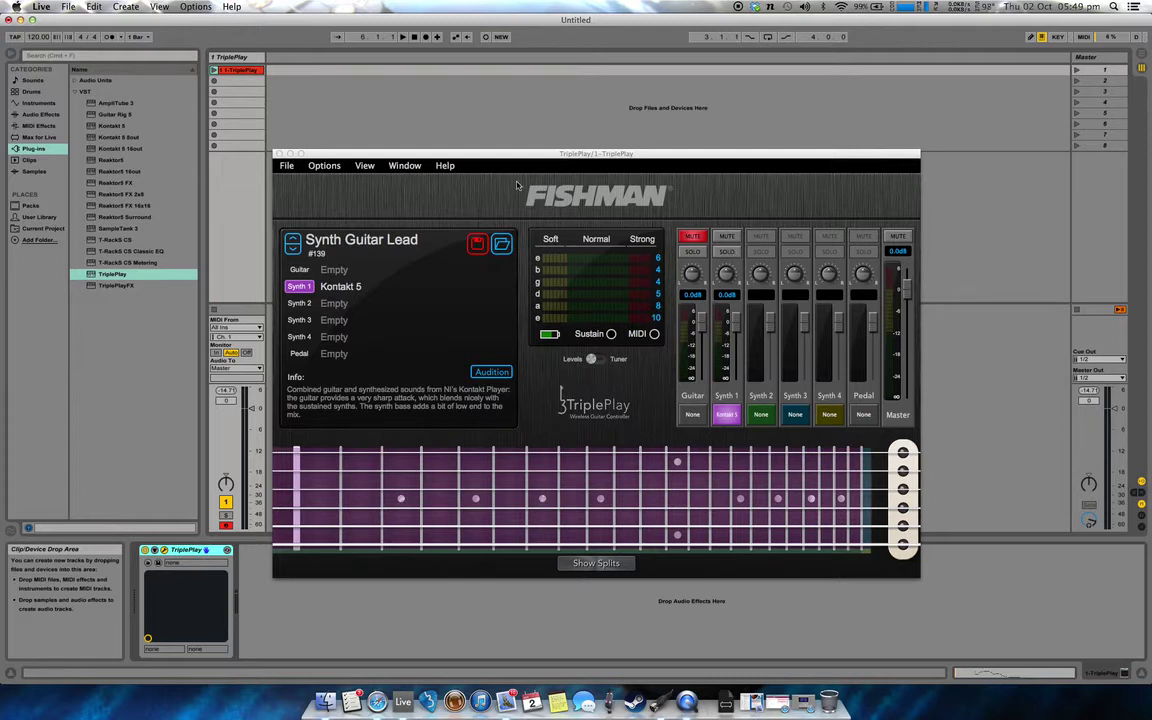
Step: Open TriplePlay's Patches browser and scroll through the factory and user patch lists
{"action": "left_click", "coordinate": [404, 165]}
{"action": "left_click", "coordinate": [405, 180]}
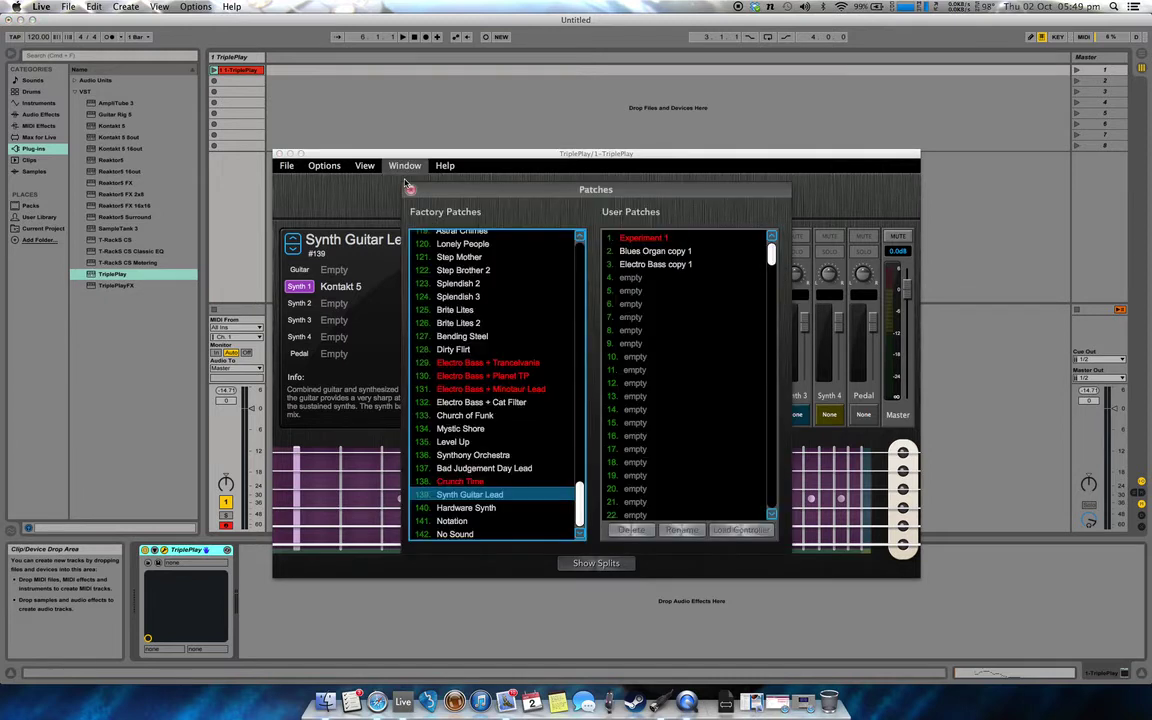
{"action": "scroll", "coordinate": [477, 359], "scroll_direction": "up", "scroll_amount": 10}
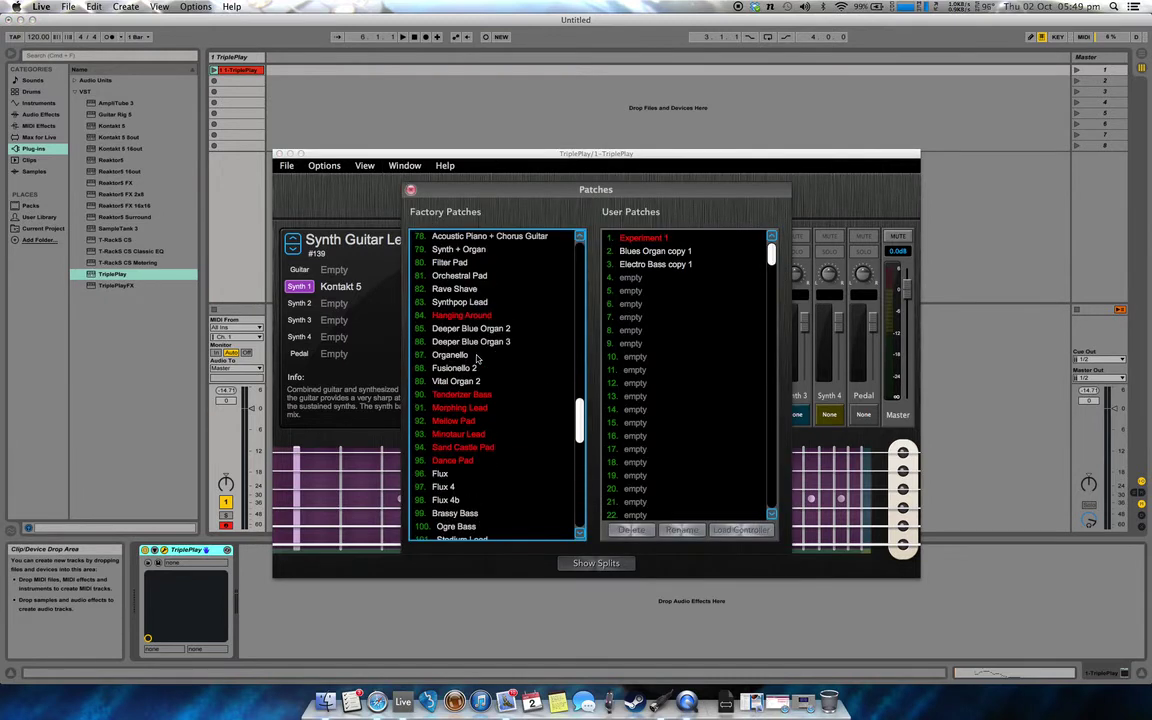
{"action": "scroll", "coordinate": [477, 359], "scroll_direction": "up", "scroll_amount": 8}
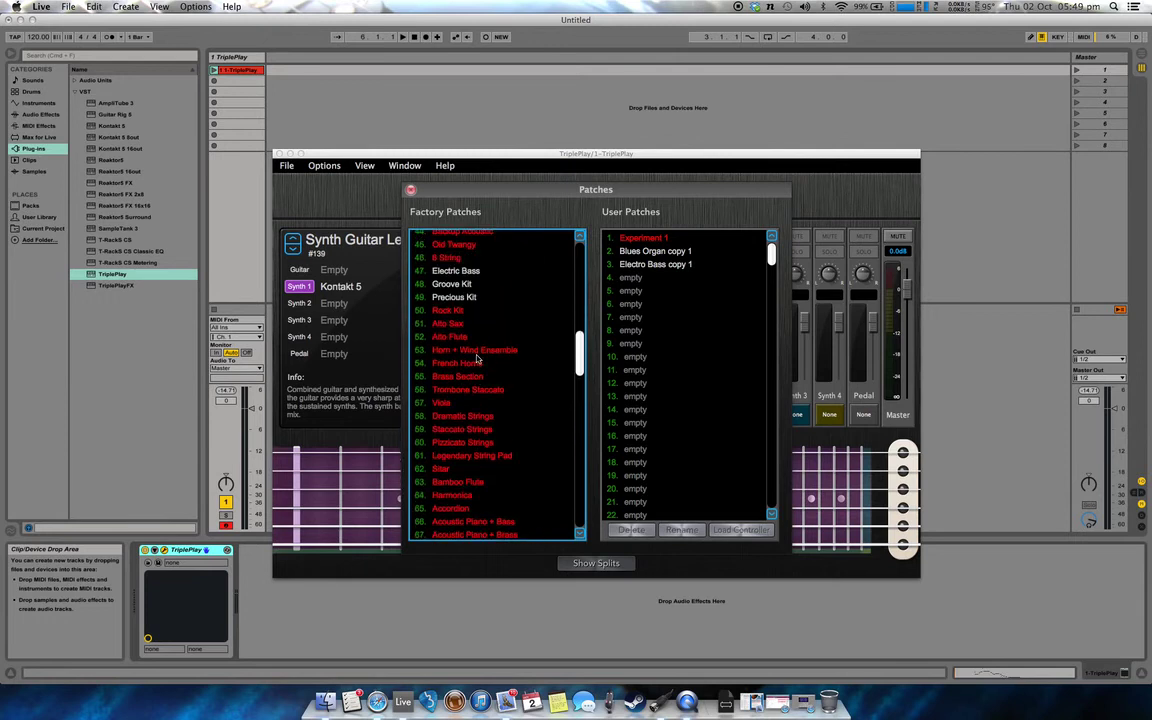
{"action": "scroll", "coordinate": [477, 359], "scroll_direction": "up", "scroll_amount": 4}
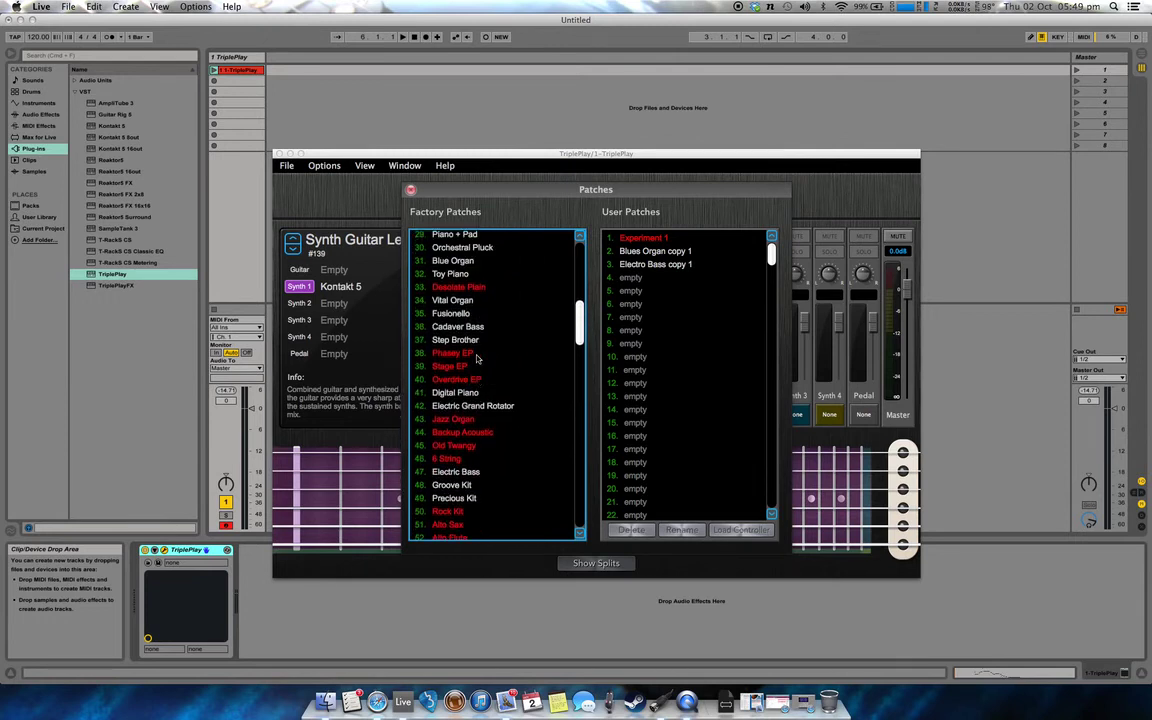
{"action": "scroll", "coordinate": [477, 359], "scroll_direction": "down", "scroll_amount": 5}
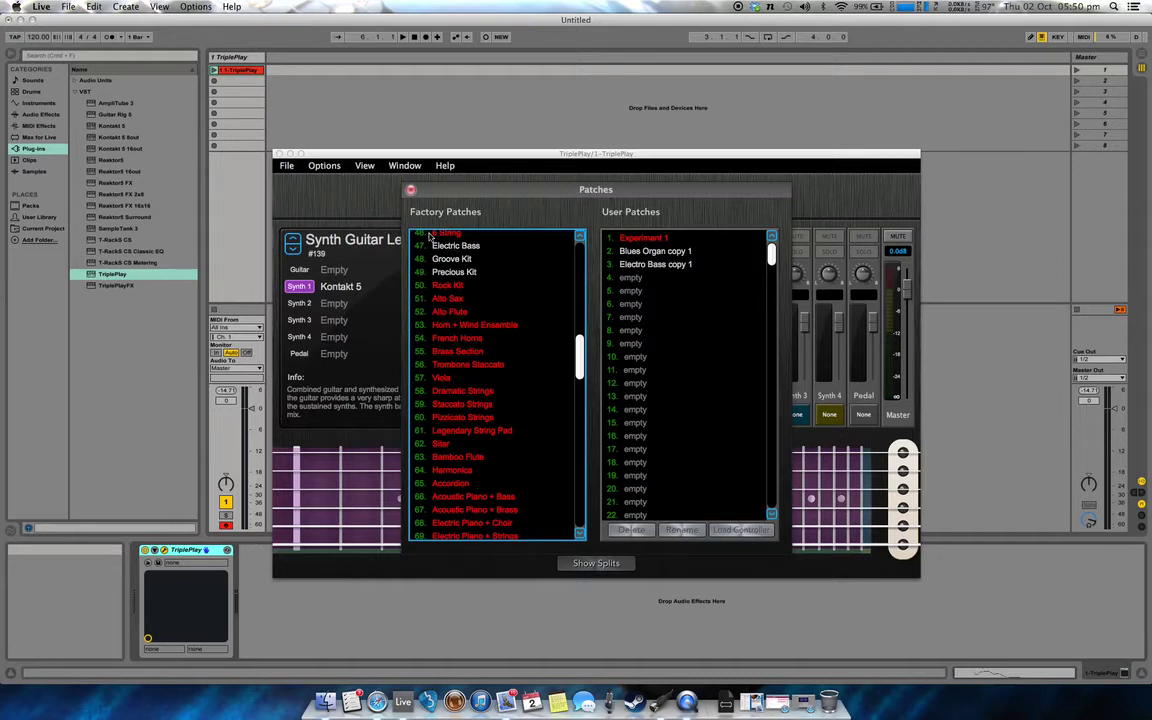
{"action": "scroll", "coordinate": [476, 440], "scroll_direction": "down", "scroll_amount": 1}
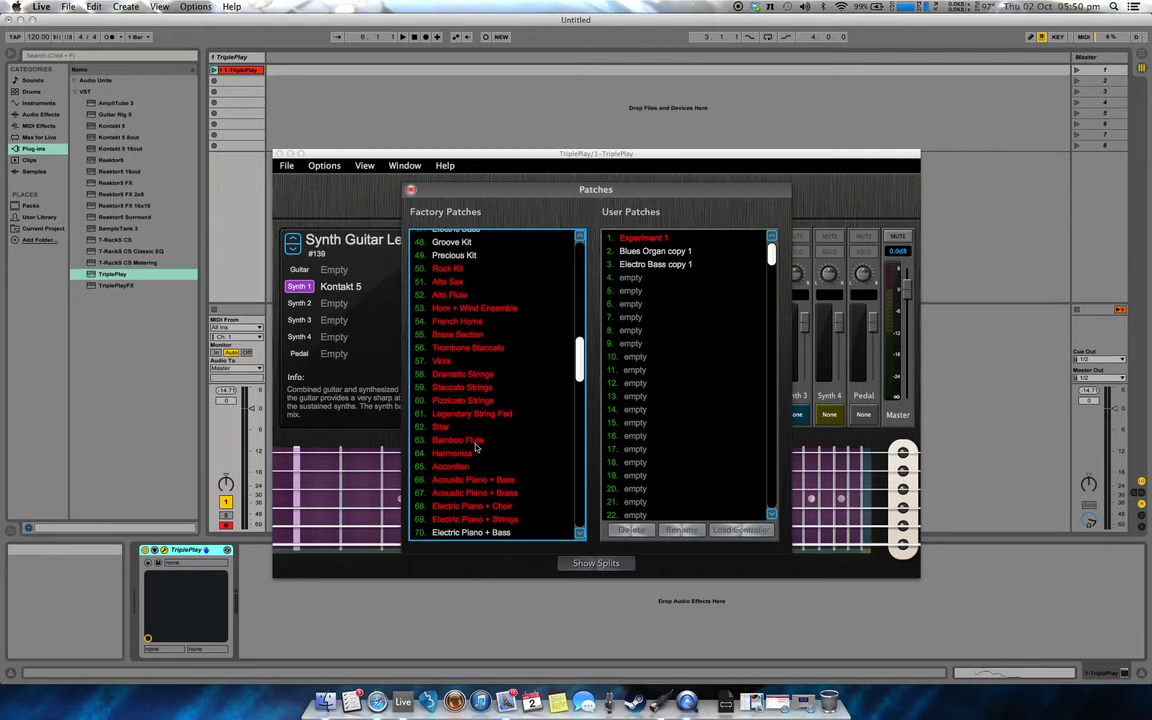
{"action": "scroll", "coordinate": [477, 446], "scroll_direction": "up", "scroll_amount": 5}
{"action": "scroll", "coordinate": [476, 440], "scroll_direction": "up", "scroll_amount": 3}
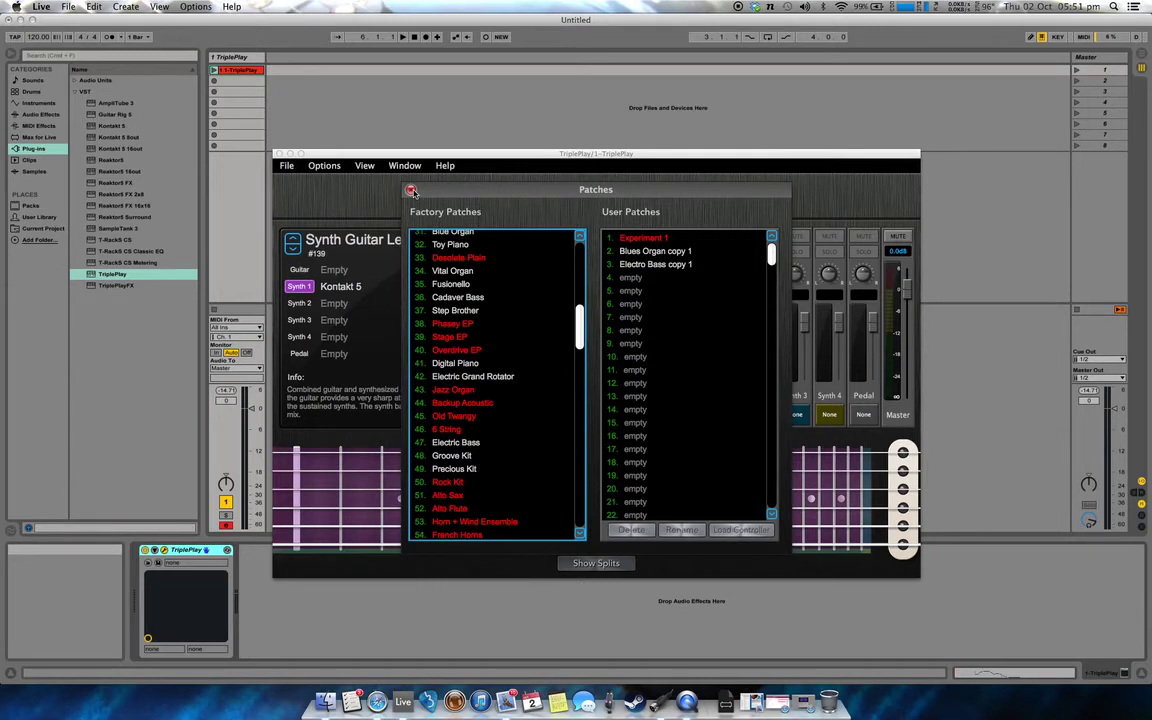
Step: Close the TriplePlay Patches panel to show the Synth Guitar Lead editor
{"action": "left_click", "coordinate": [410, 190]}
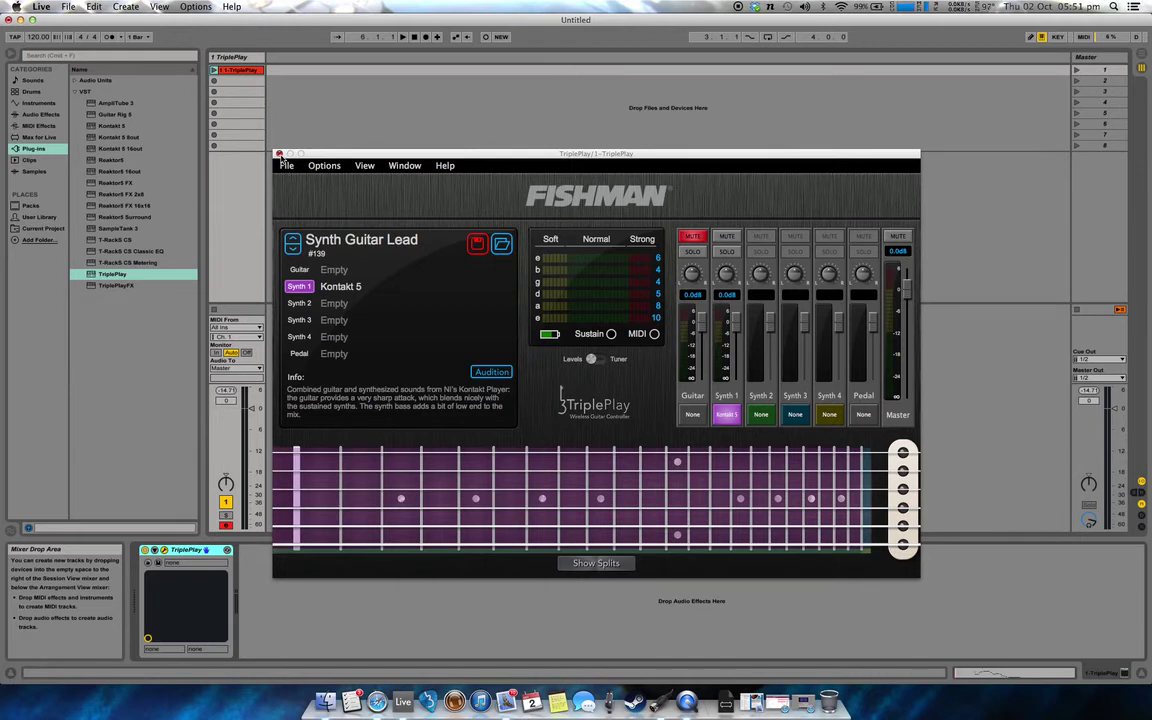
Step: Close the TriplePlay window, delete the TriplePlay device, and select the old clip in slot one
{"action": "left_click", "coordinate": [280, 155]}
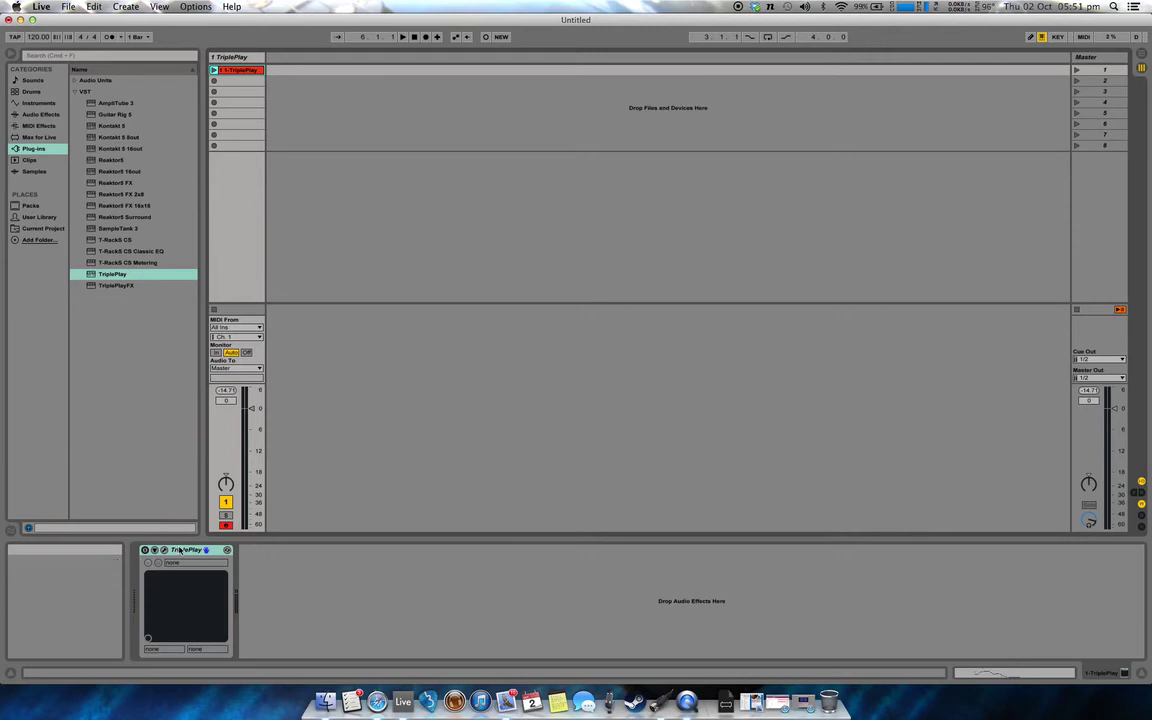
{"action": "key", "text": "Delete"}
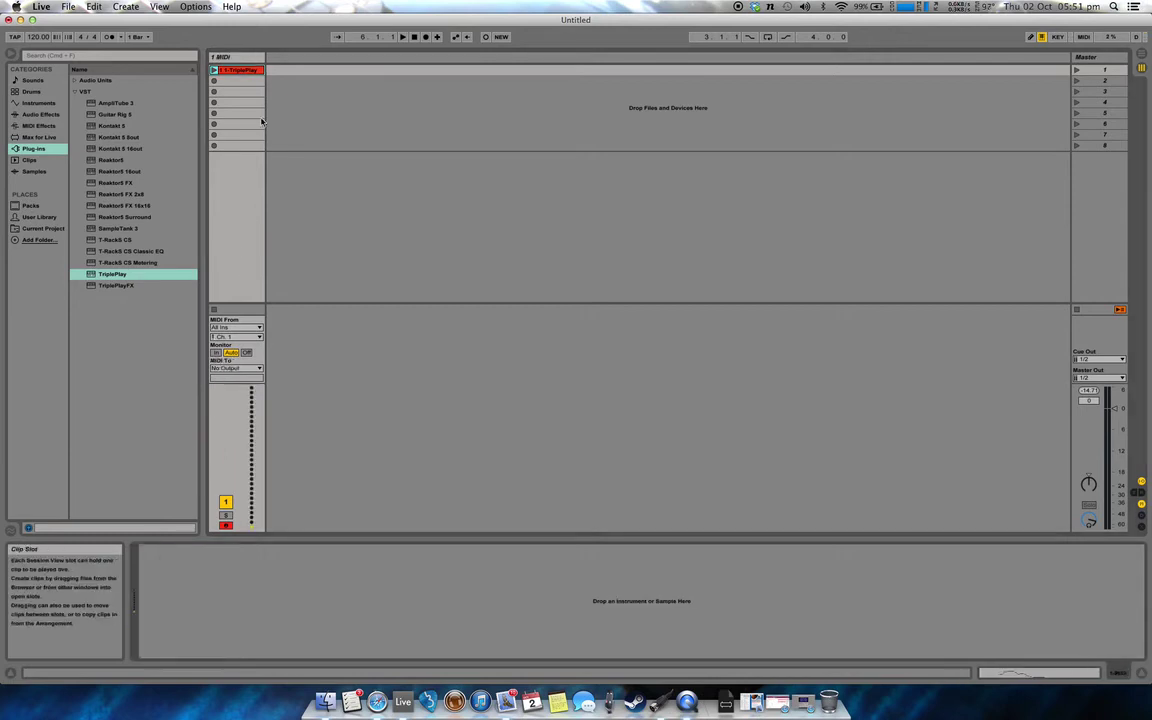
{"action": "left_click", "coordinate": [238, 71]}
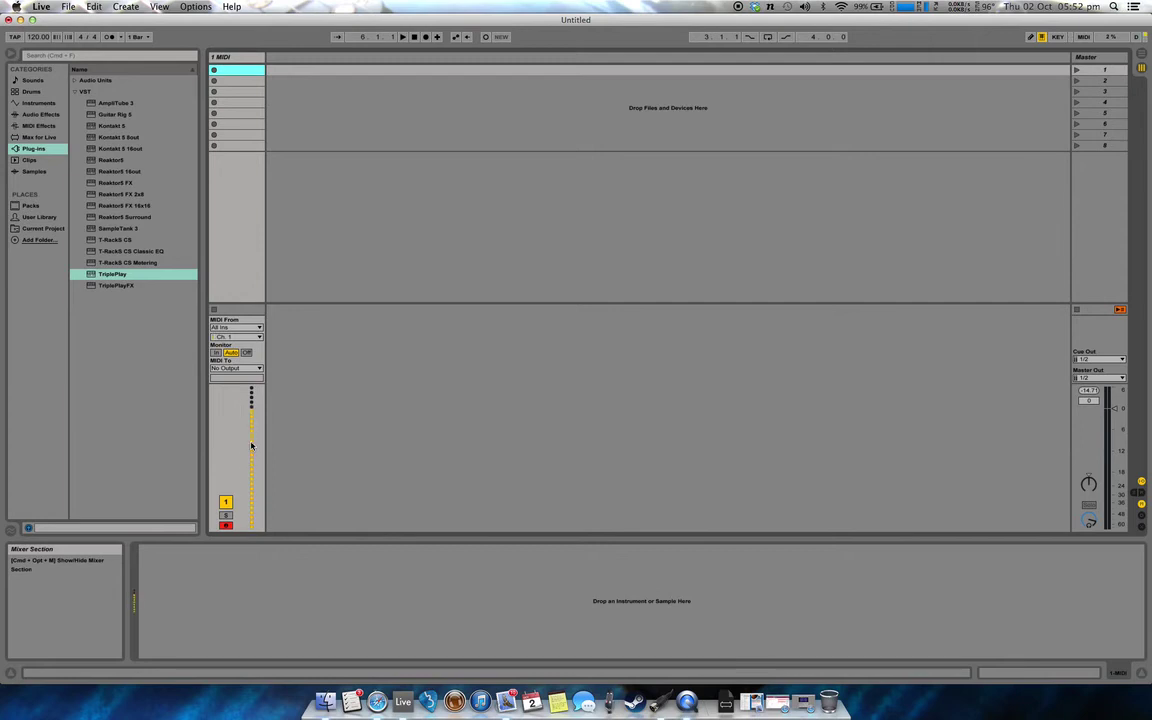
Step: Drag the Mk4 Simple Piano preset from the Instruments browser onto the MIDI track
{"action": "left_click", "coordinate": [38, 103]}
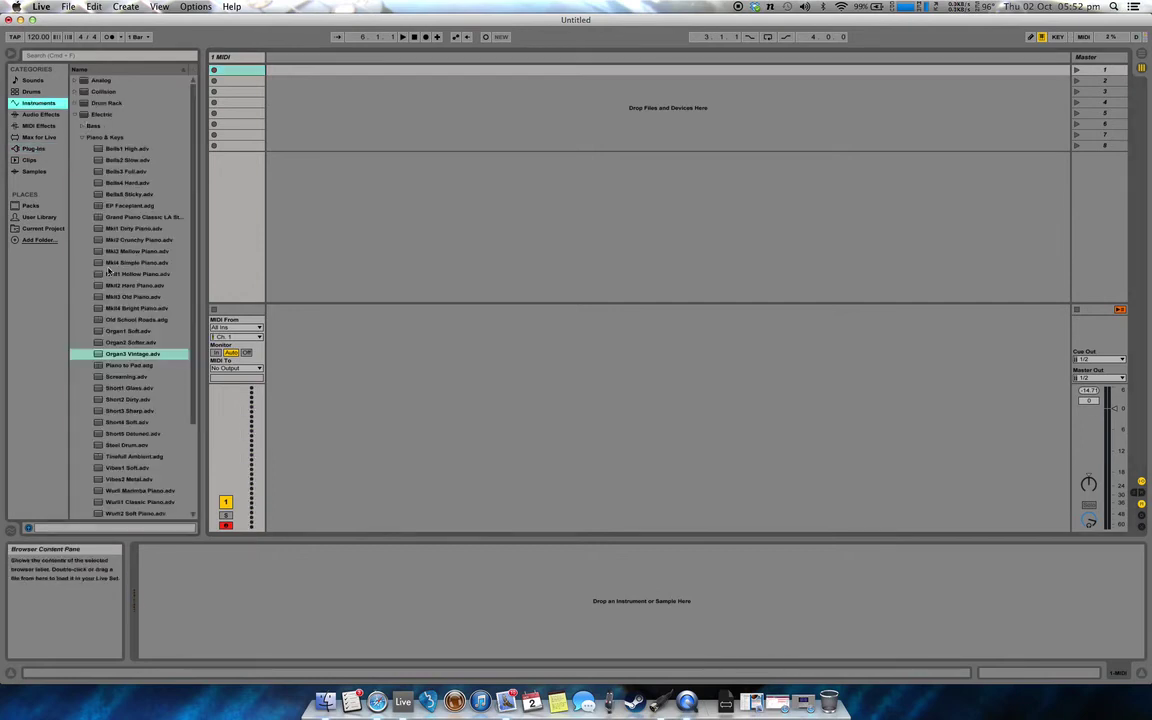
{"action": "left_click_drag", "start_coordinate": [135, 262], "coordinate": [229, 201]}
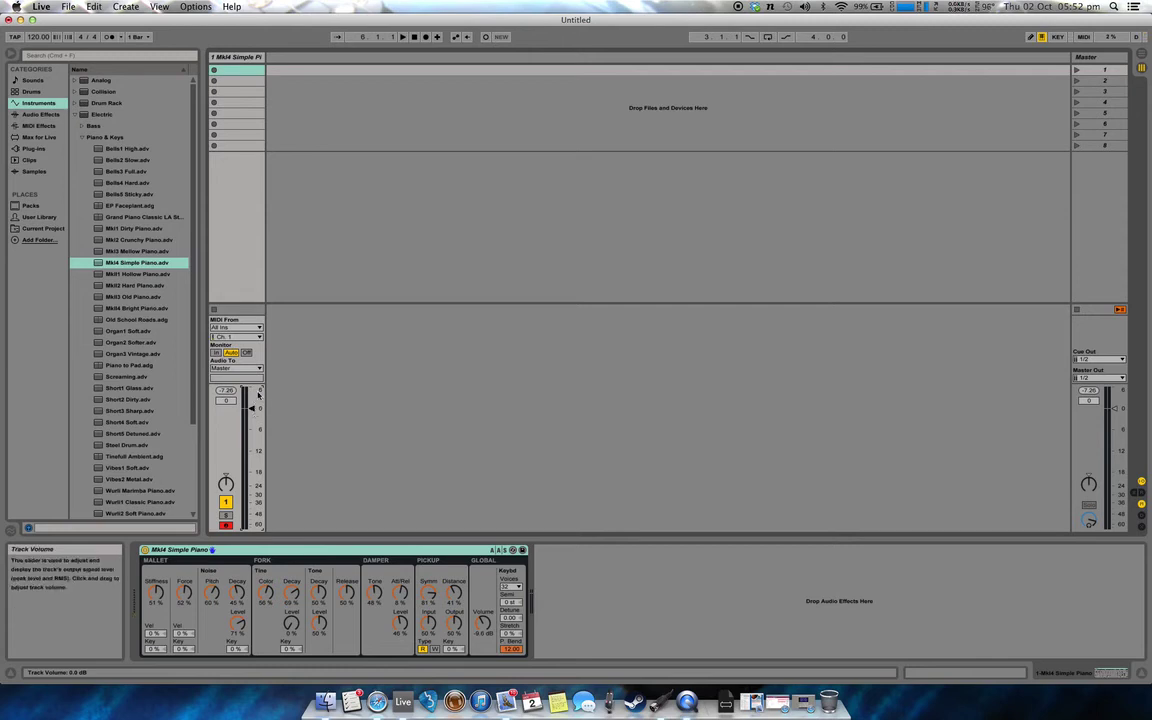
Step: Toggle MIDI Map mode on and off with Cmd+M, then open Preferences on MIDI ports
{"action": "key", "text": "super+m"}
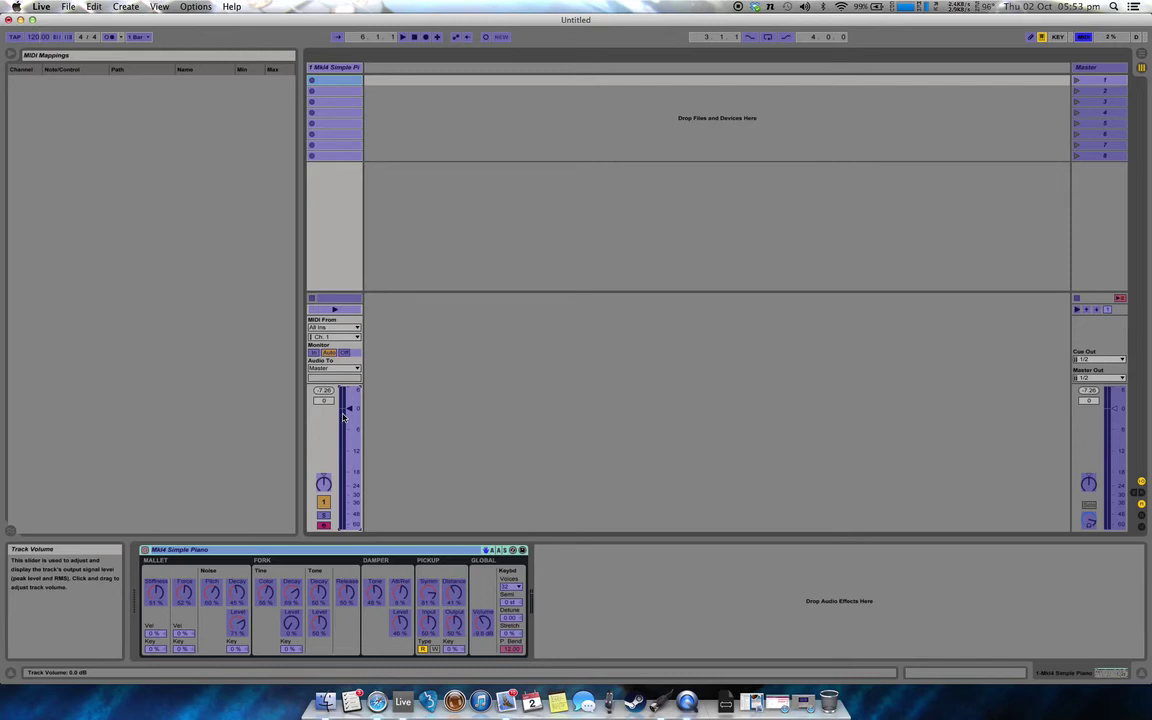
{"action": "key", "text": "super+m"}
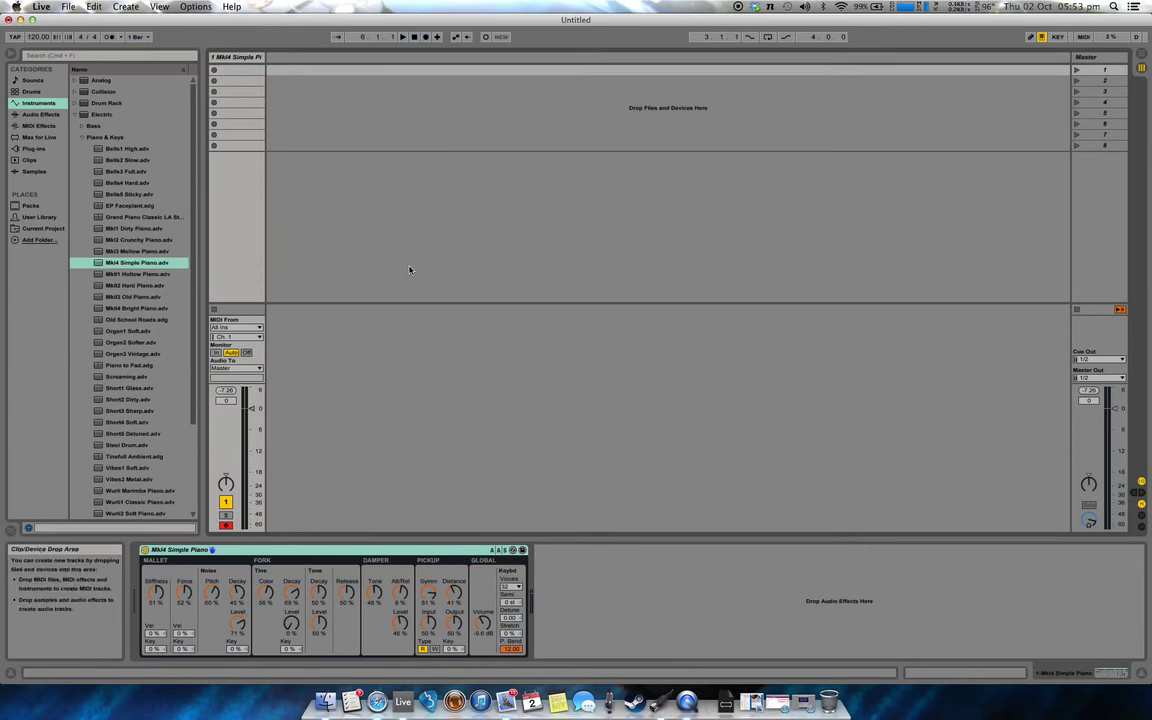
{"action": "key", "text": "super+comma"}
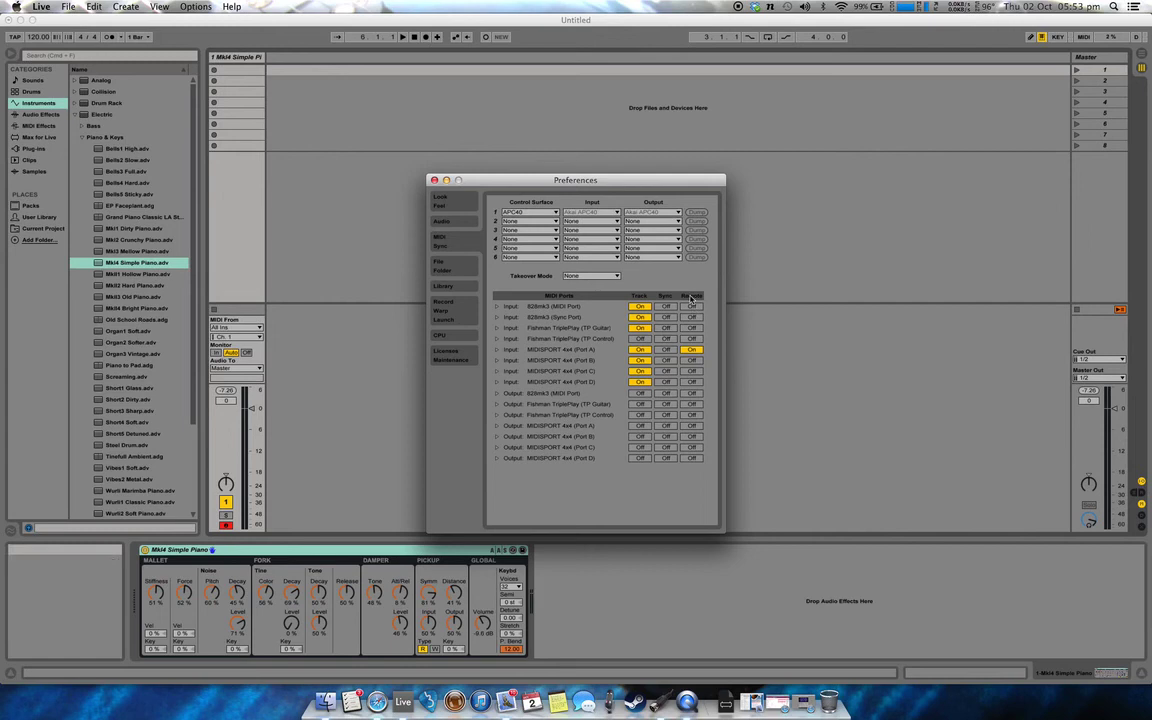
Step: Turn Remote on for the Fishman TriplePlay (TP Guitar) MIDI input and close Preferences
{"action": "left_click", "coordinate": [692, 329]}
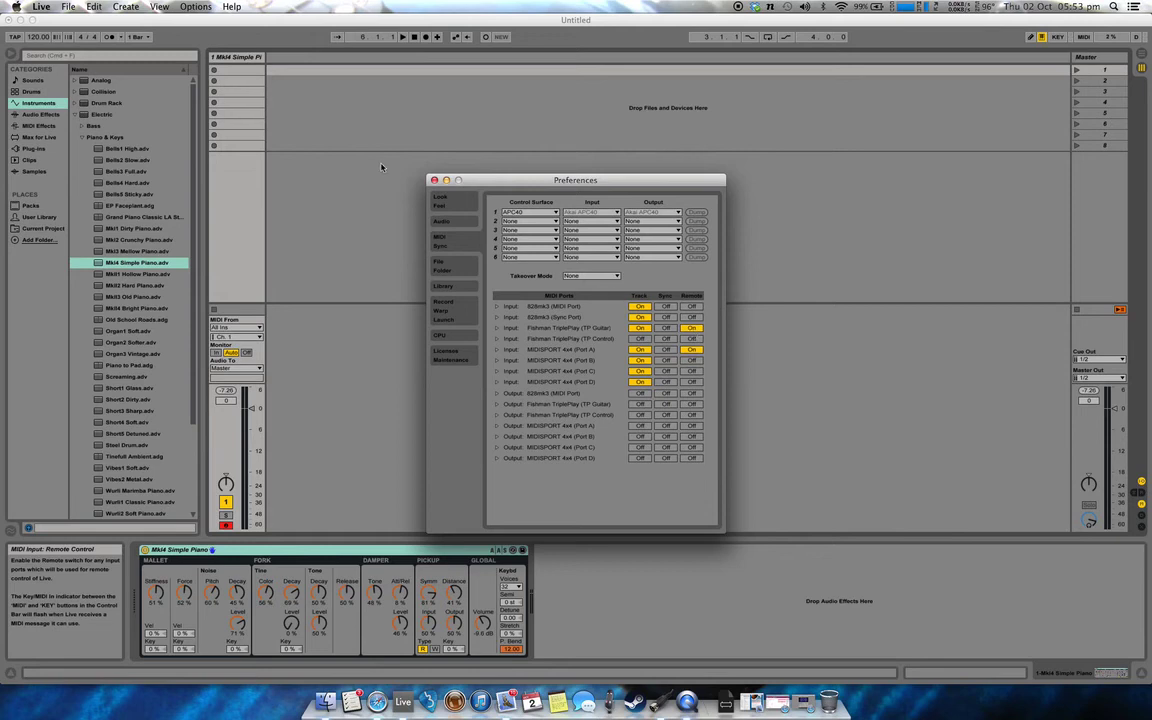
{"action": "left_click", "coordinate": [434, 180]}
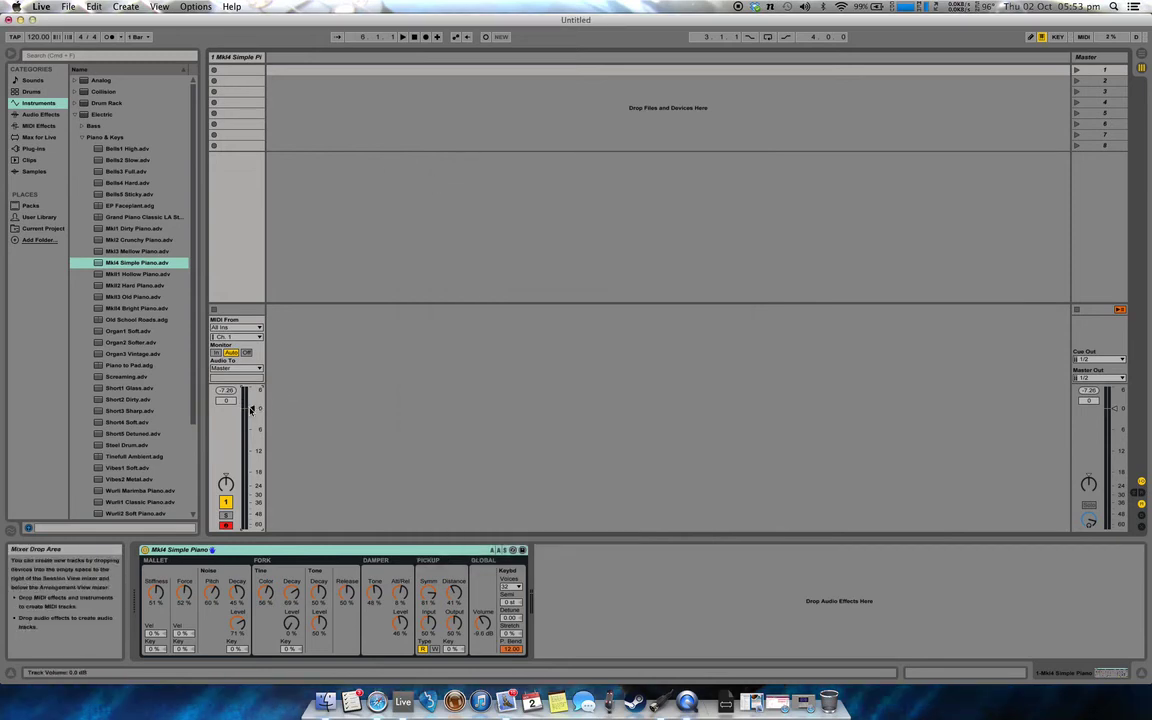
Step: MIDI-map the guitar's volume control (CC 7, channel 2) to the Mk4 Simple Piano track volume fader
{"action": "left_click", "coordinate": [1083, 36]}
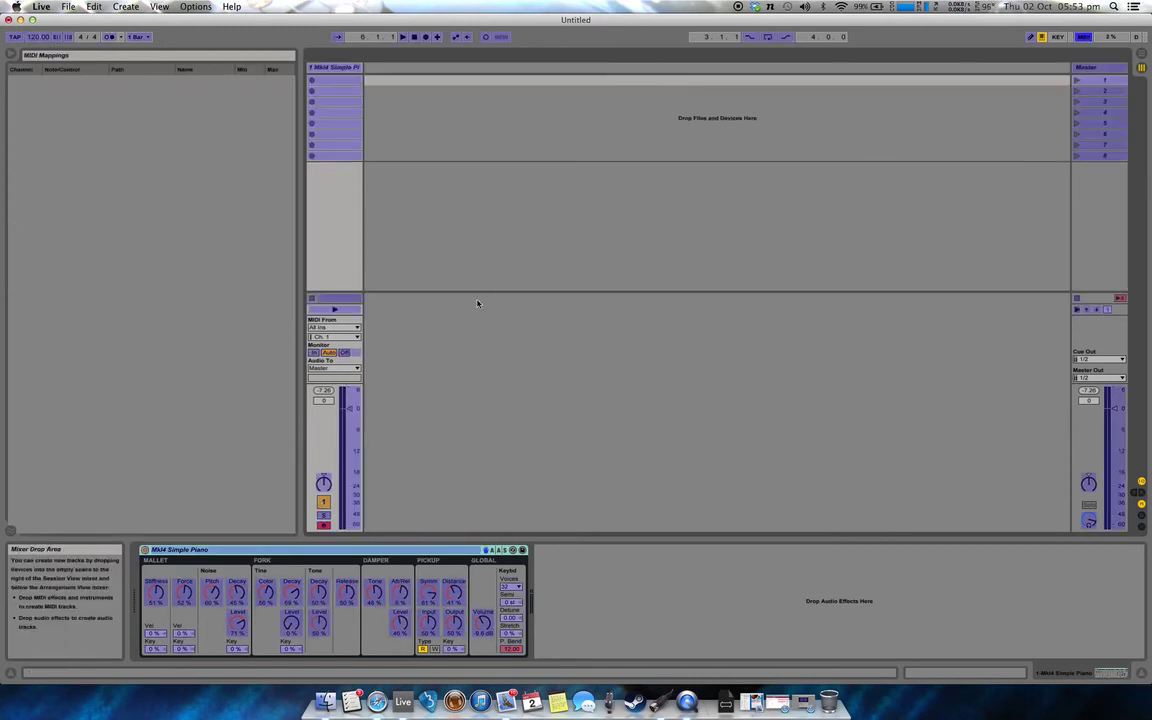
{"action": "left_click", "coordinate": [348, 409]}
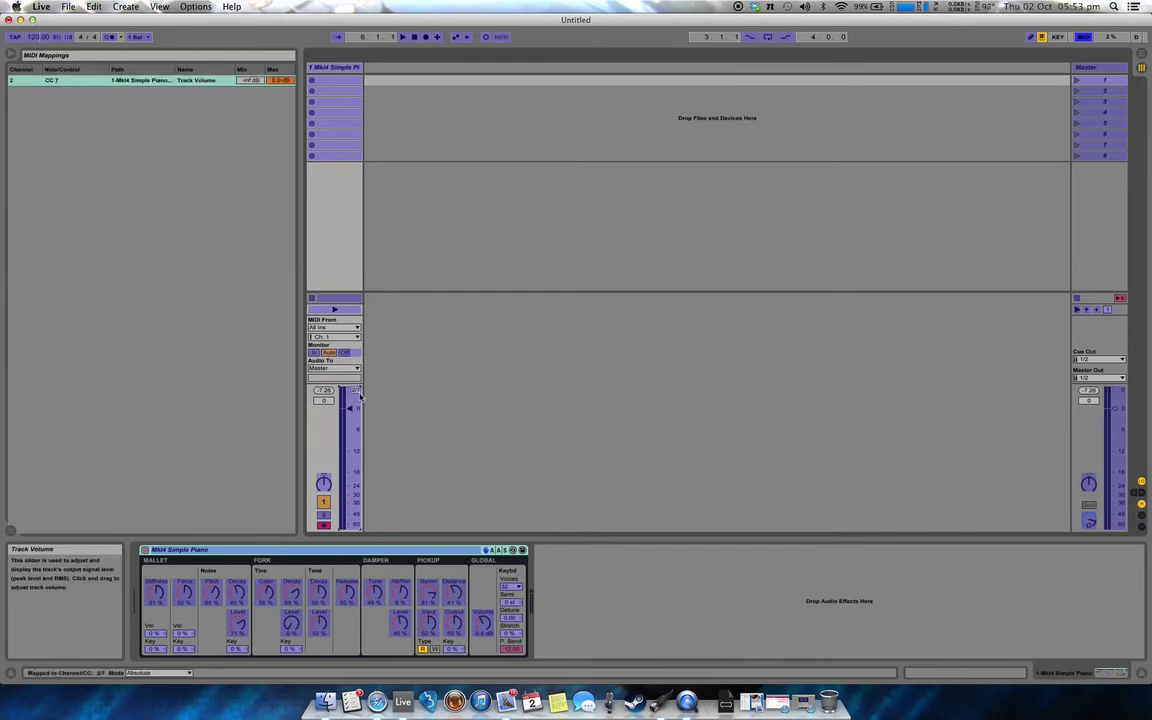
{"action": "key", "text": "super+m"}
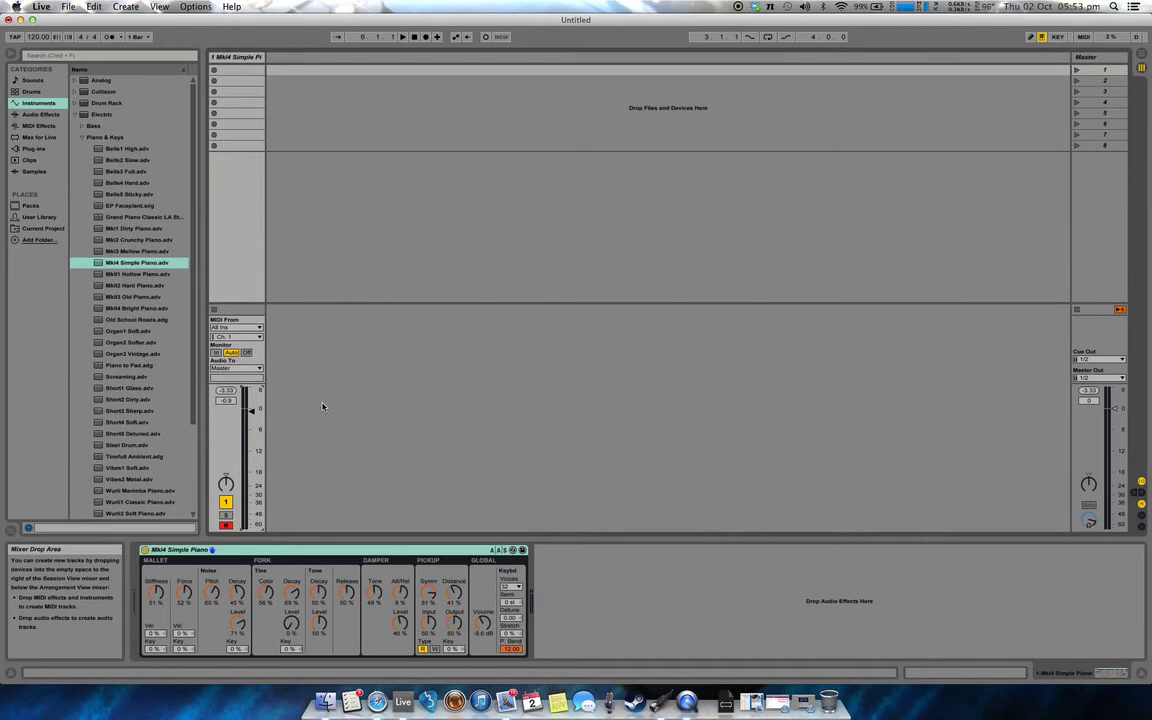
{"action": "key", "text": "super+m"}
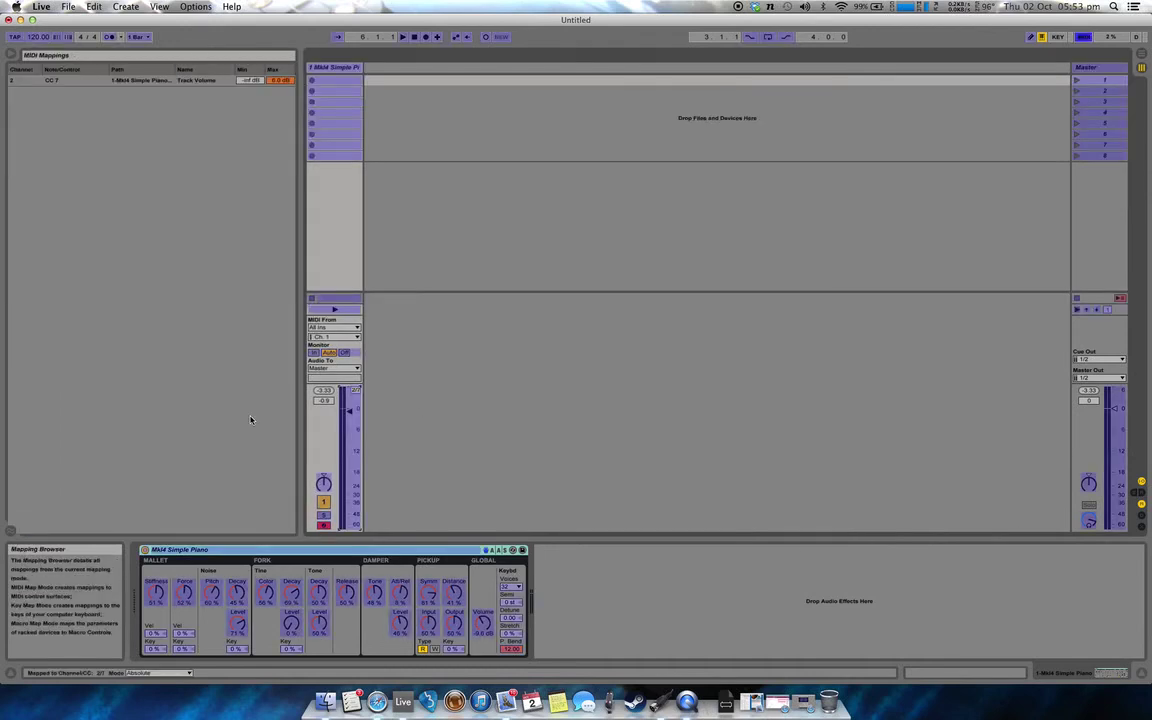
Step: Change the CC 7 track-volume mapping's Max value from 6 dB to -6 dB
{"action": "left_click", "coordinate": [280, 81]}
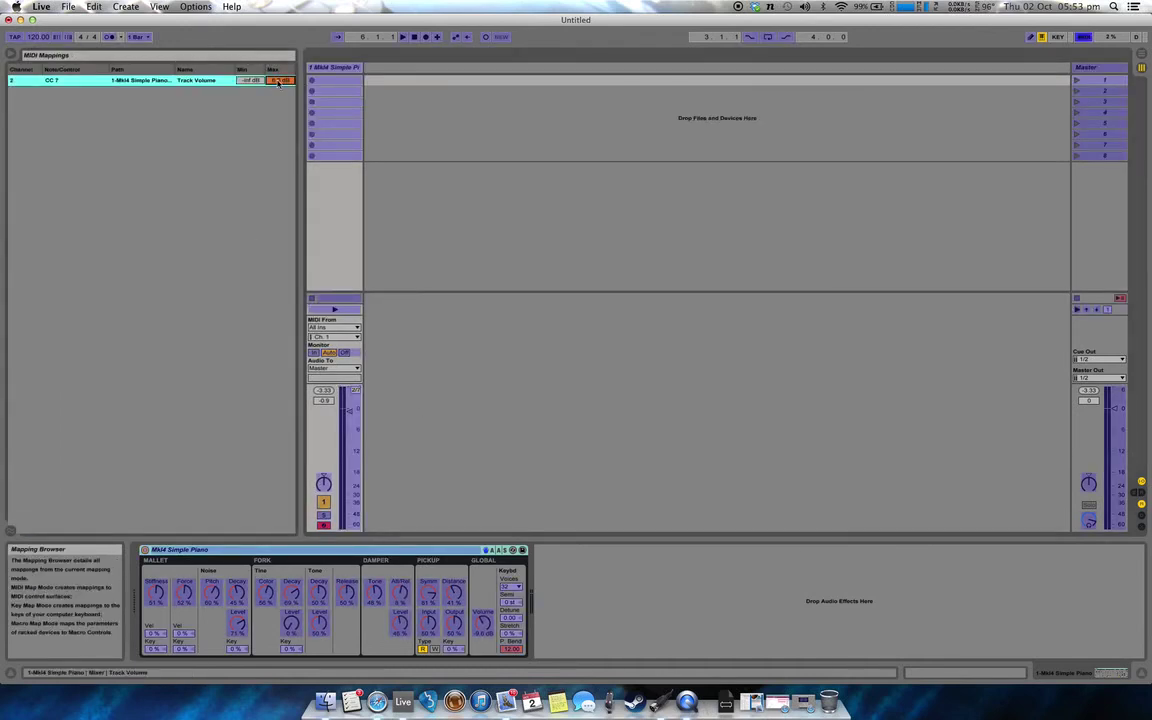
{"action": "key", "text": "BackSpace"}
{"action": "type", "text": "-6"}
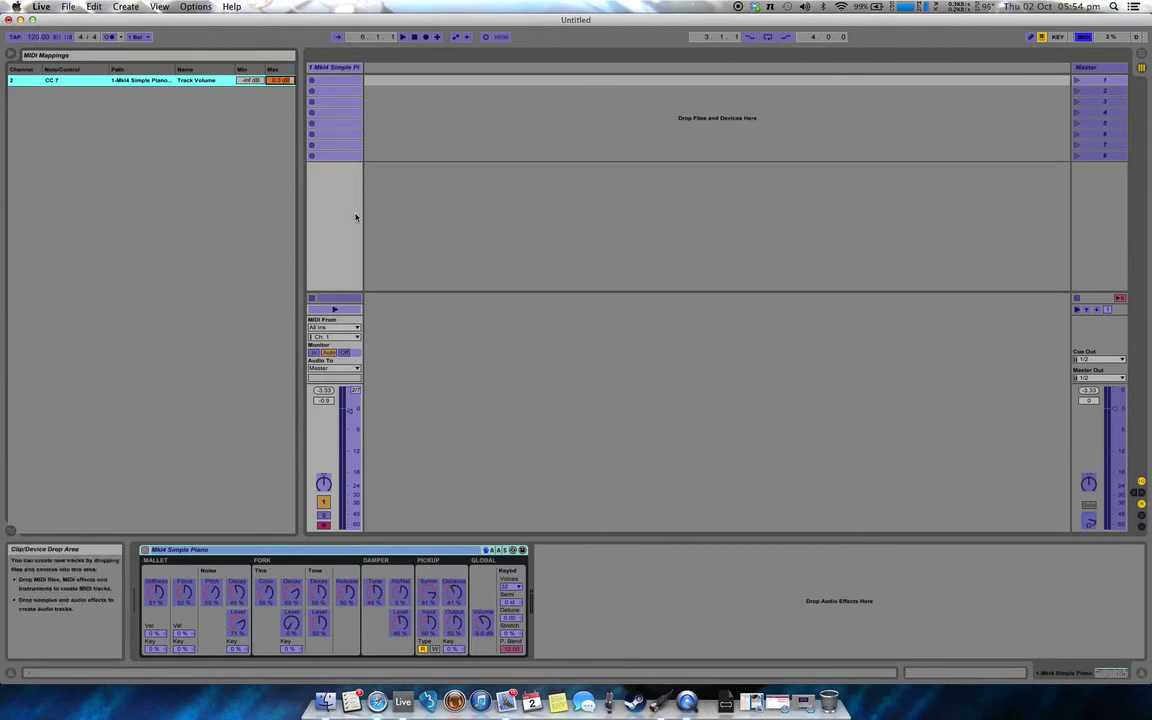
{"action": "key", "text": "super+m"}
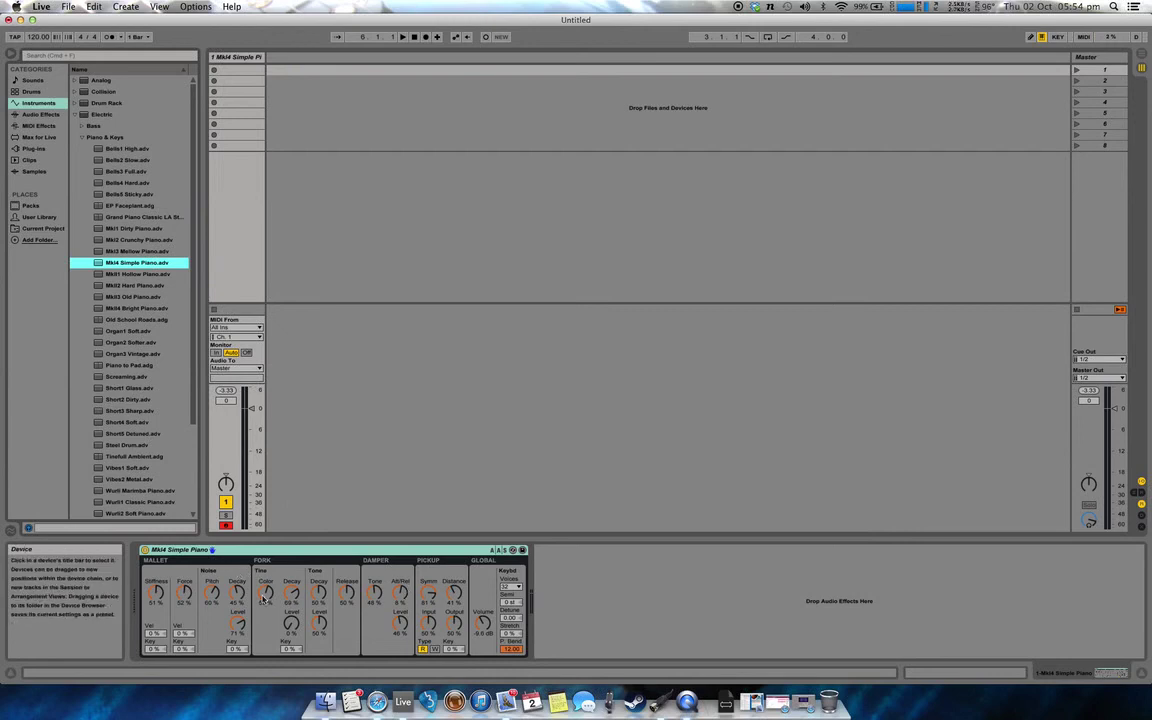
Step: Record a MIDI piano clip in track 1's second clip slot and view its notes
{"action": "left_click", "coordinate": [213, 80]}
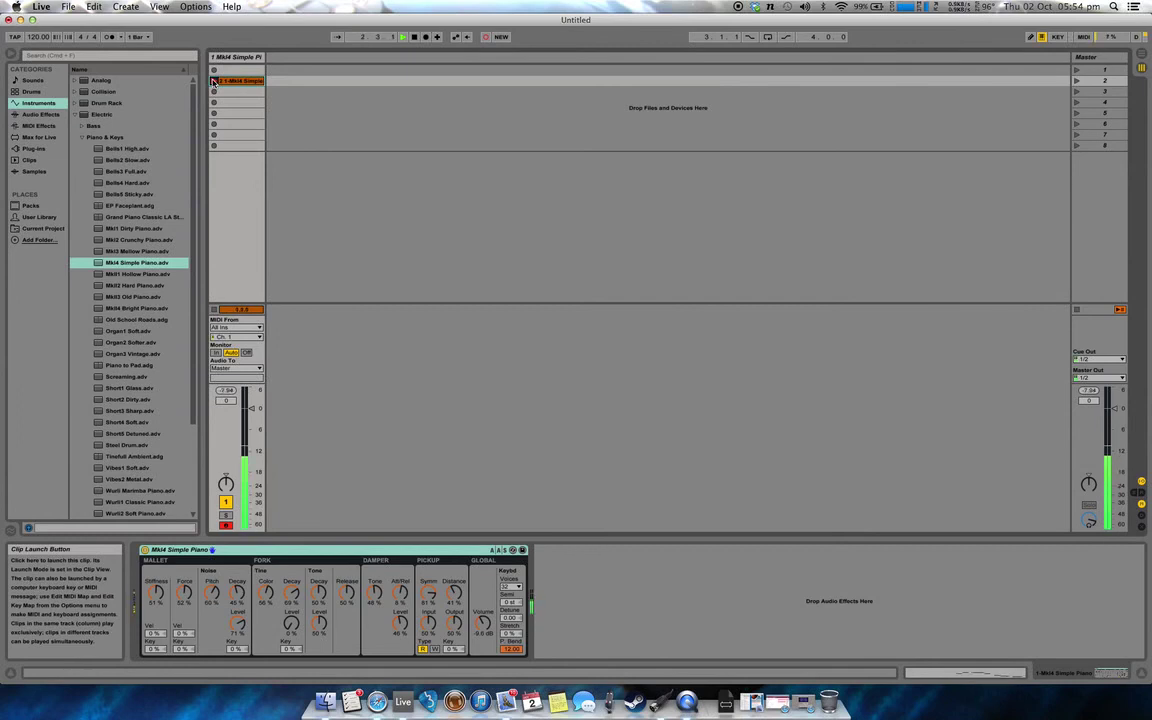
{"action": "left_click", "coordinate": [213, 80]}
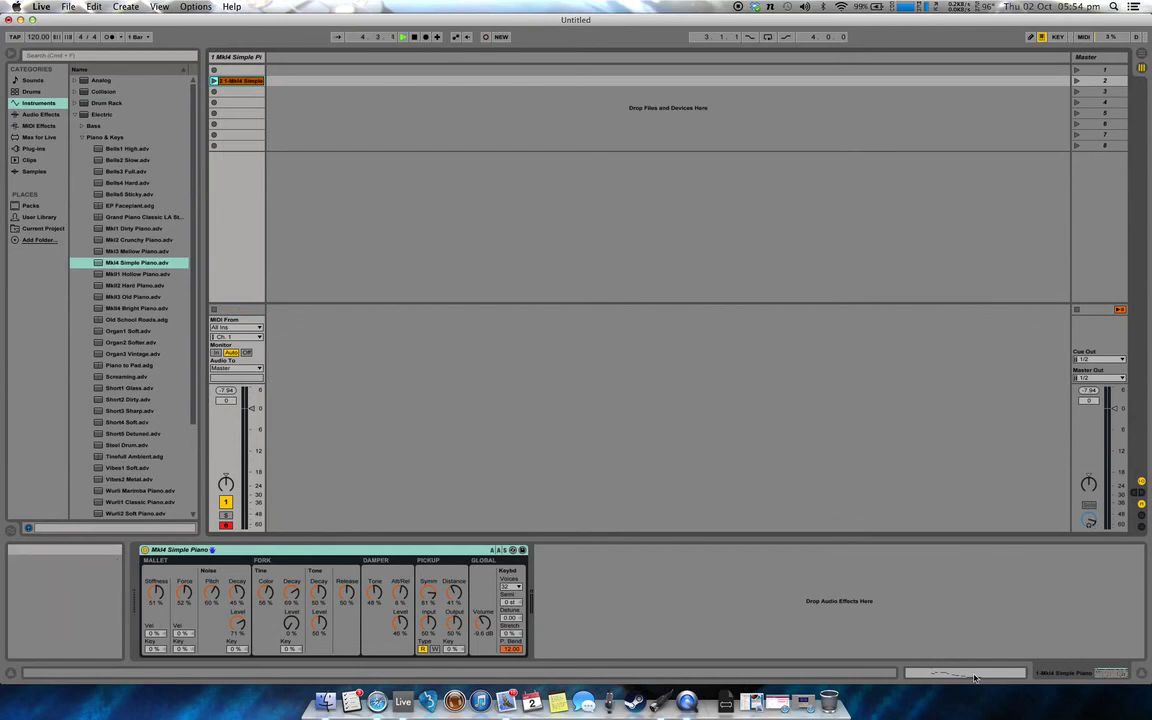
{"action": "left_click", "coordinate": [975, 678]}
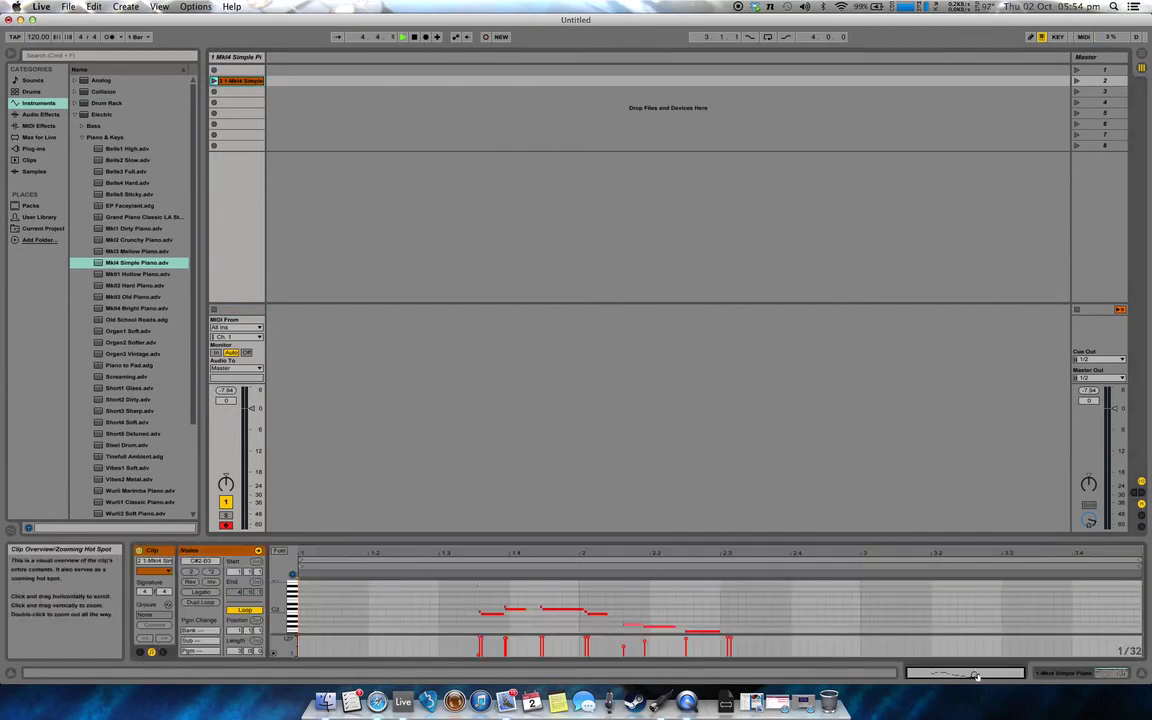
{"action": "left_click", "coordinate": [246, 197]}
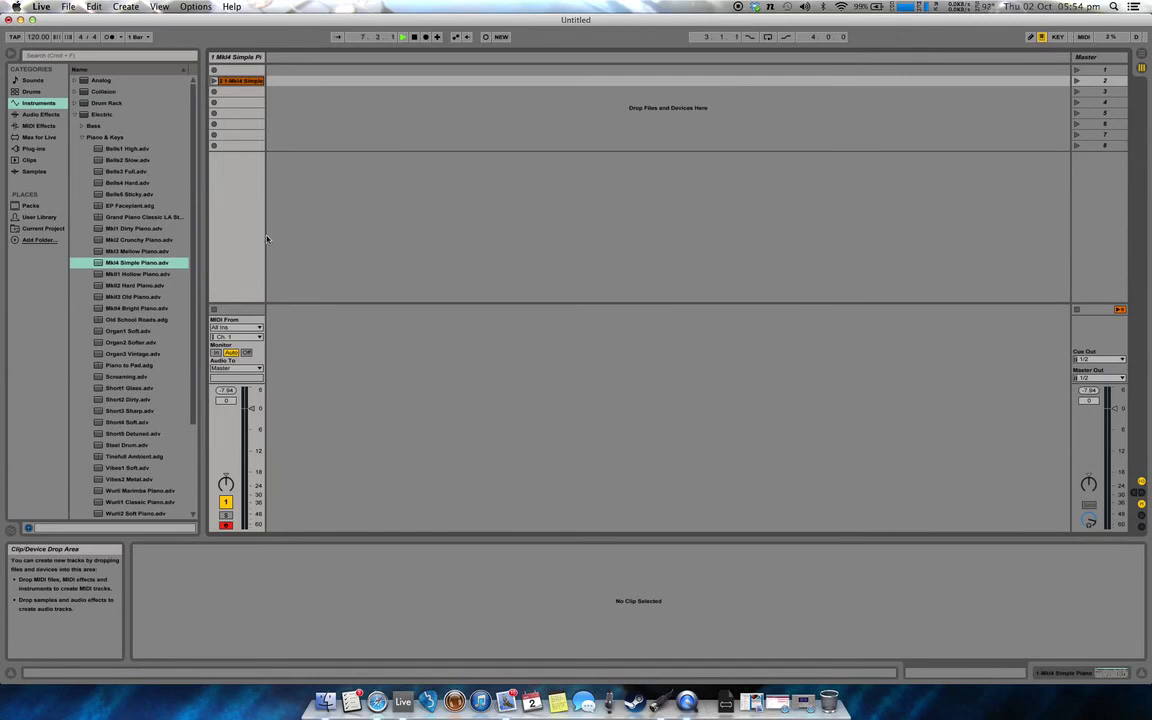
Step: Set the Mk4 Simple Piano track's MIDI From input to Fishman TriplePlay (TP Guitar)
{"action": "left_click", "coordinate": [251, 328]}
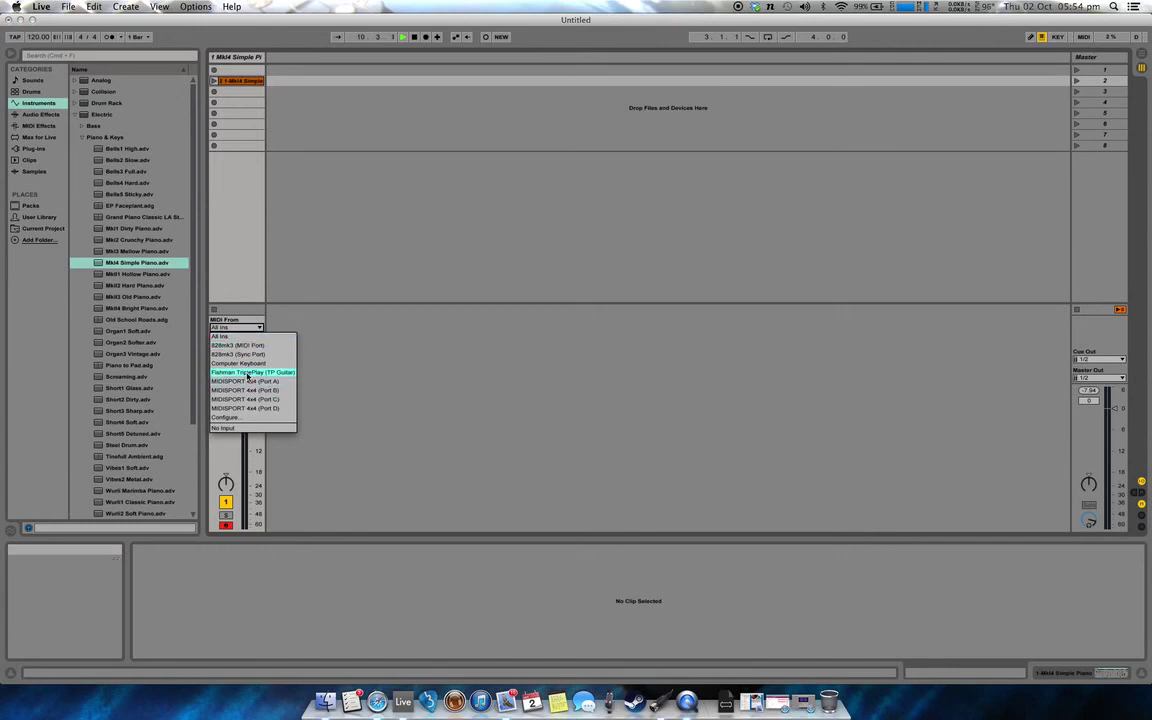
{"action": "left_click", "coordinate": [248, 373]}
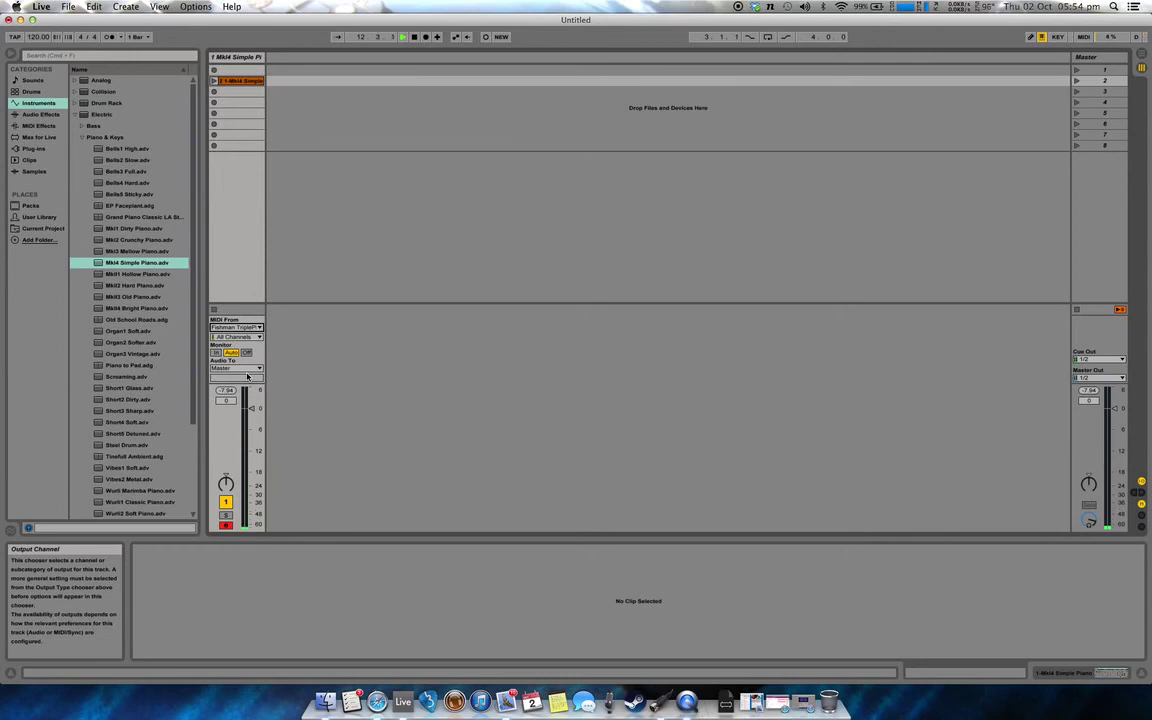
{"action": "left_click", "coordinate": [240, 327]}
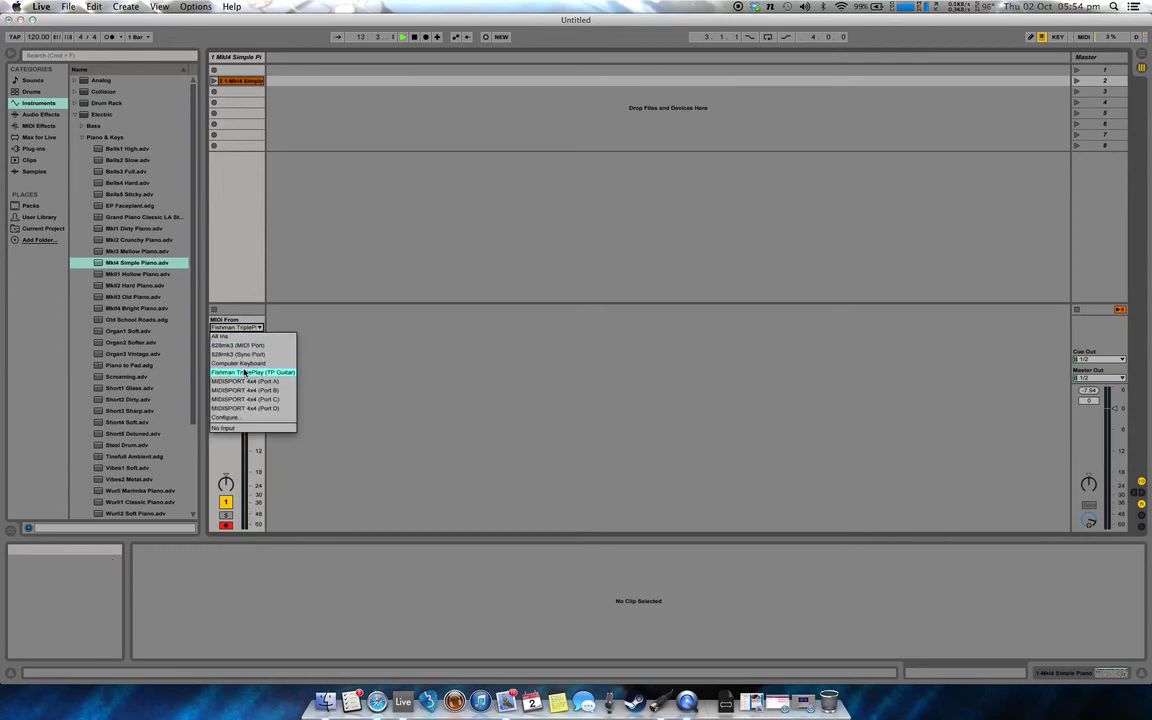
{"action": "left_click", "coordinate": [220, 230]}
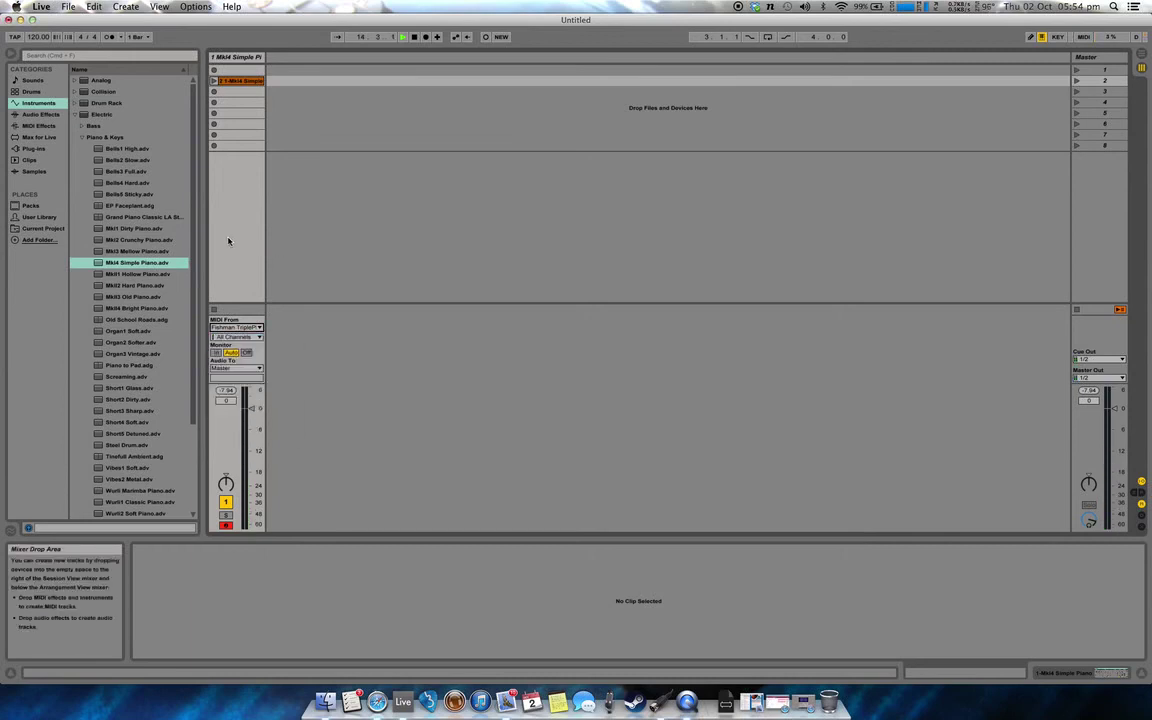
Step: Try a MIDISPORT port as the input, then switch back to Fishman TriplePlay
{"action": "left_click", "coordinate": [255, 327]}
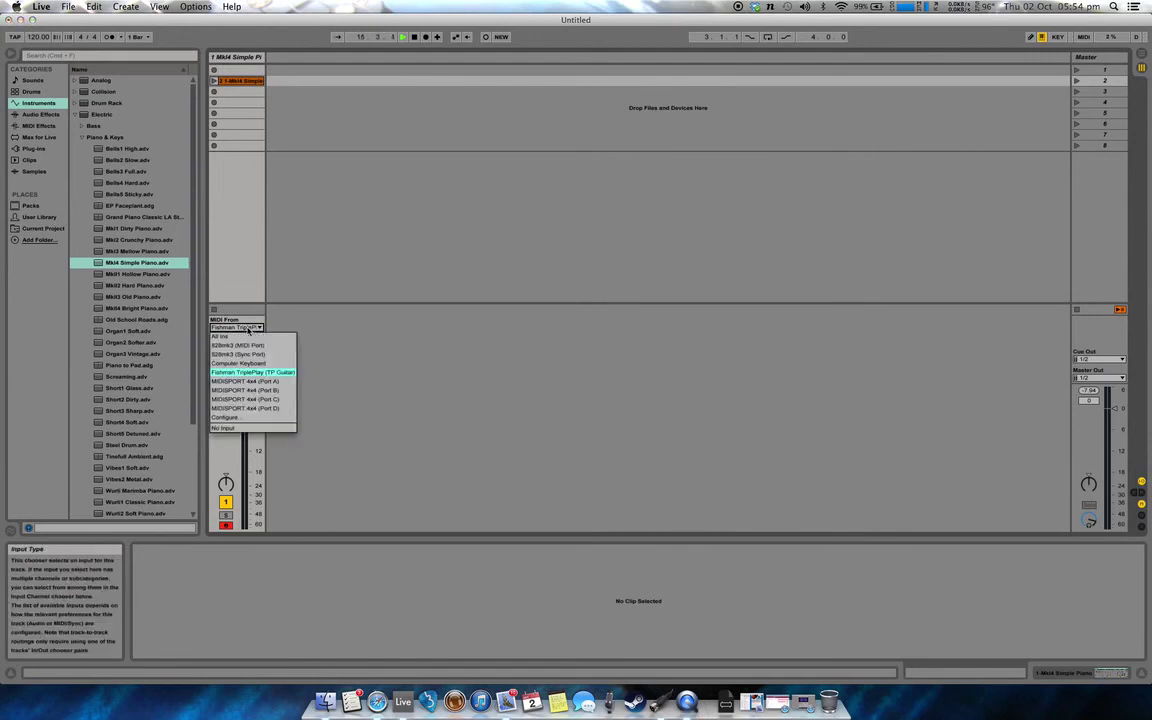
{"action": "left_click", "coordinate": [247, 388]}
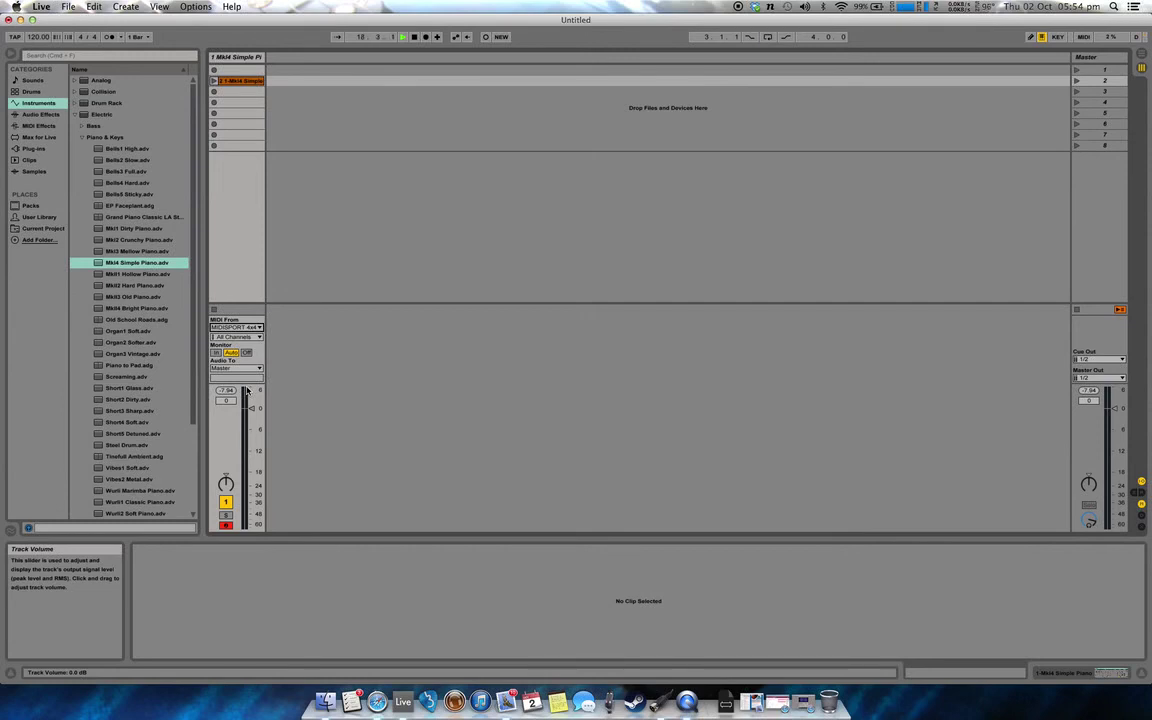
{"action": "left_click", "coordinate": [255, 327]}
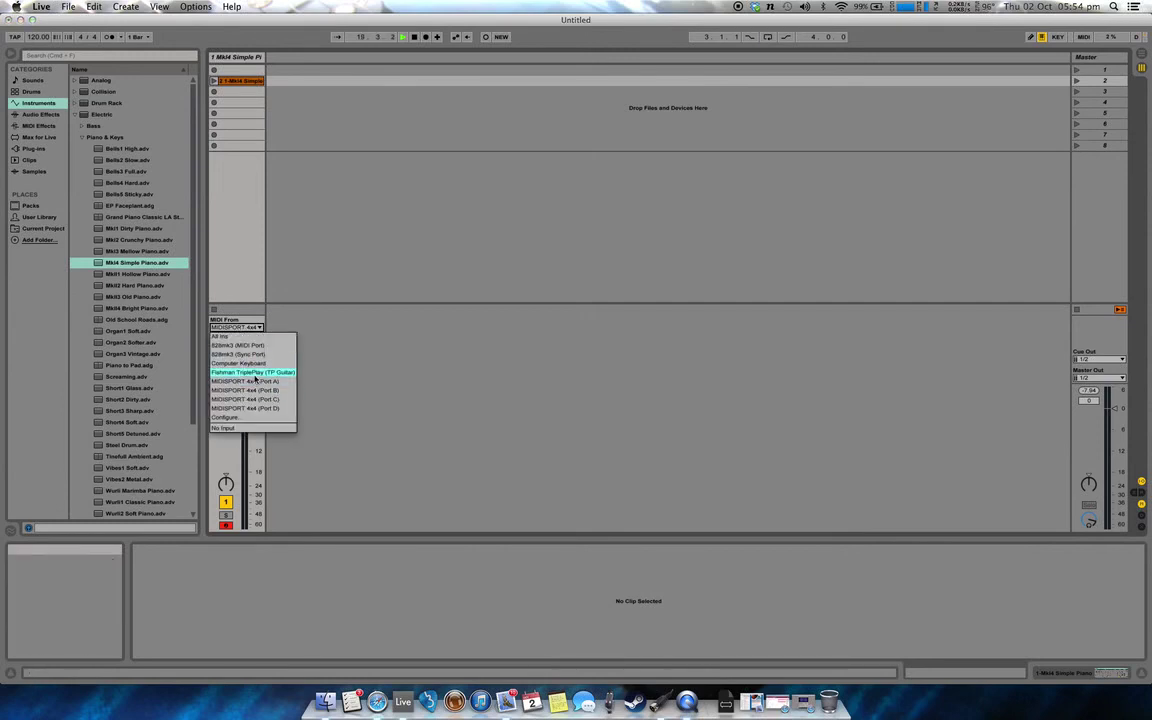
{"action": "left_click", "coordinate": [254, 373]}
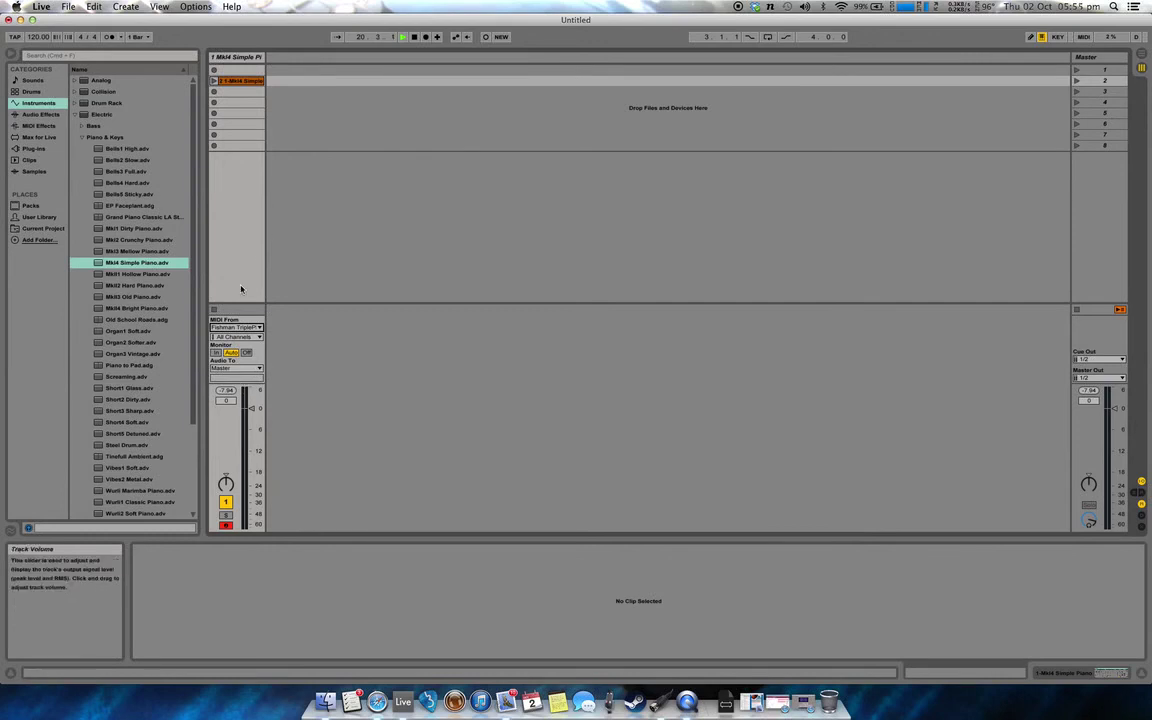